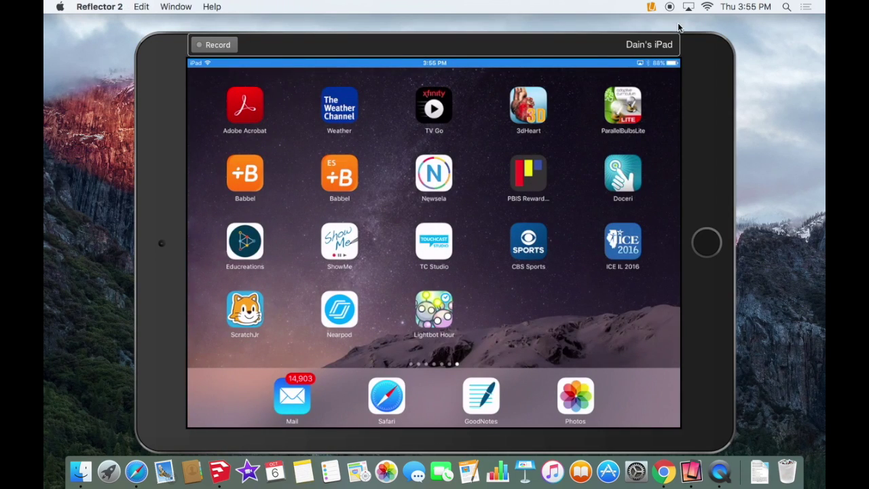
Shrink the mirrored iPad window in Reflector 2 by dragging its corner.
{"action": "left_click_drag", "start_coordinate": [719, 40], "coordinate": [509, 208]}
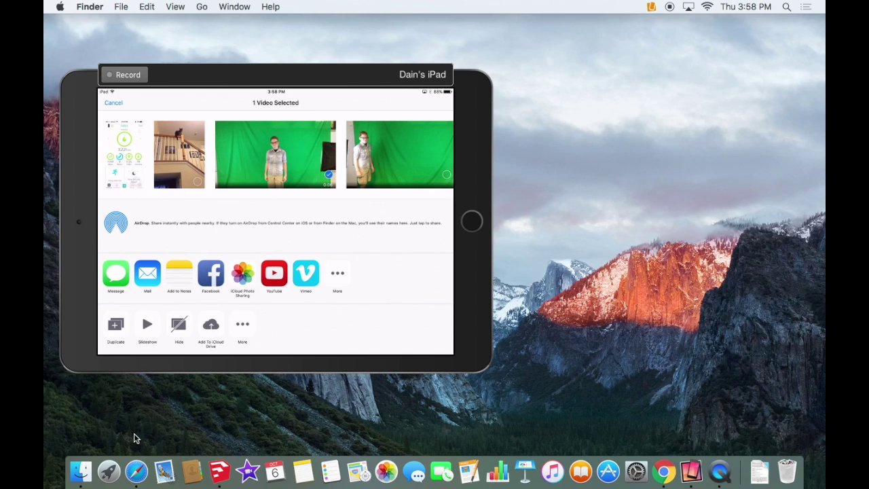
AirDrop the green-screen video from the iPad to the Mac and select IMG_0622.MOV in Downloads.
{"action": "left_click", "coordinate": [79, 474]}
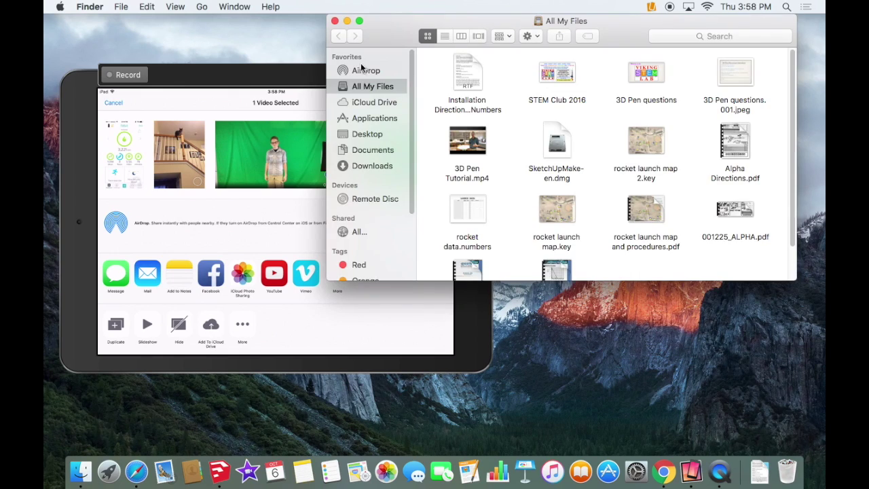
{"action": "left_click", "coordinate": [363, 70]}
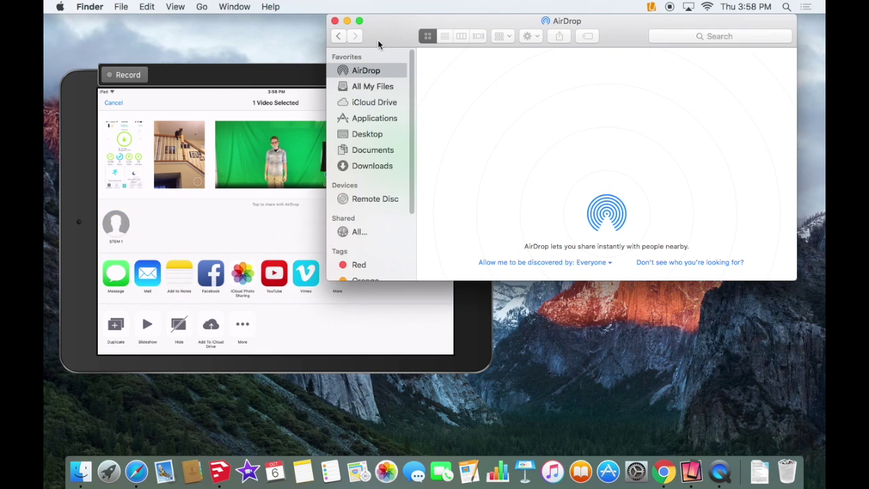
{"action": "left_click_drag", "start_coordinate": [378, 38], "coordinate": [401, 37]}
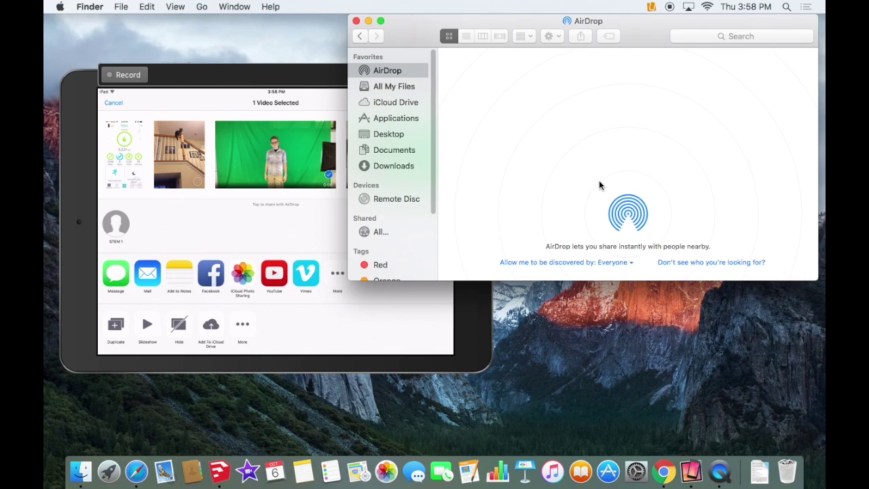
{"action": "left_click", "coordinate": [121, 228]}
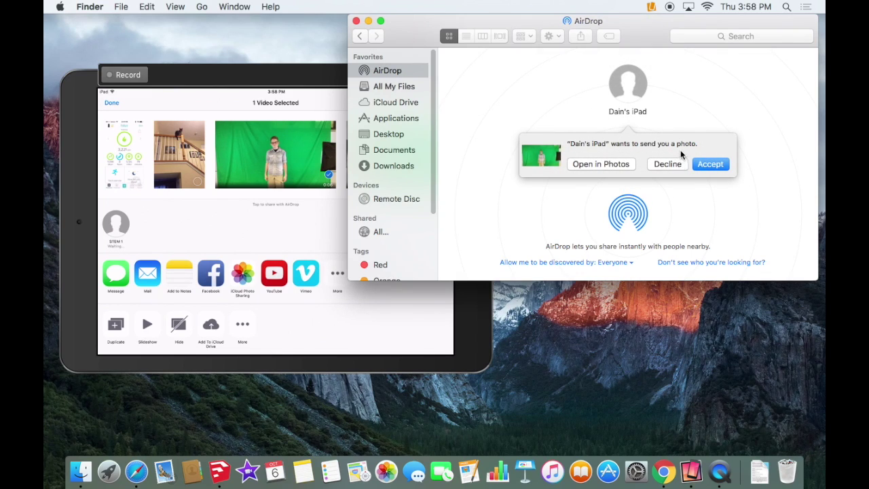
{"action": "left_click", "coordinate": [710, 165]}
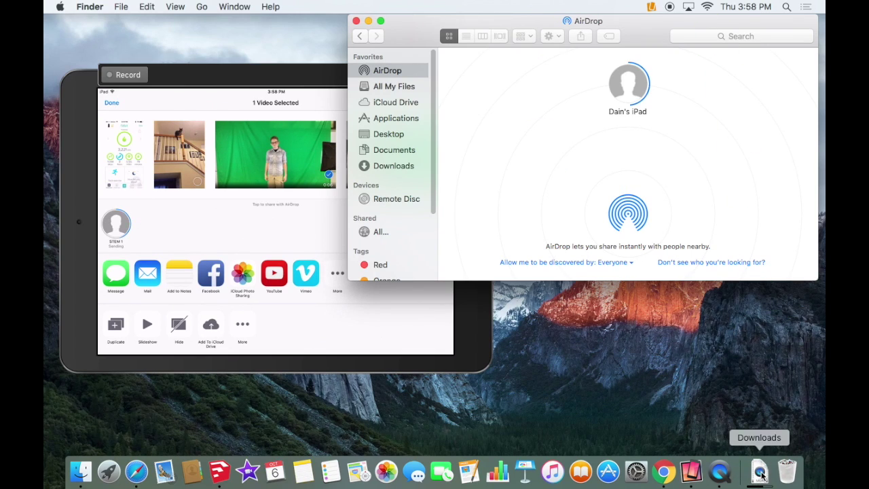
{"action": "left_click", "coordinate": [365, 169]}
{"action": "left_click", "coordinate": [482, 71]}
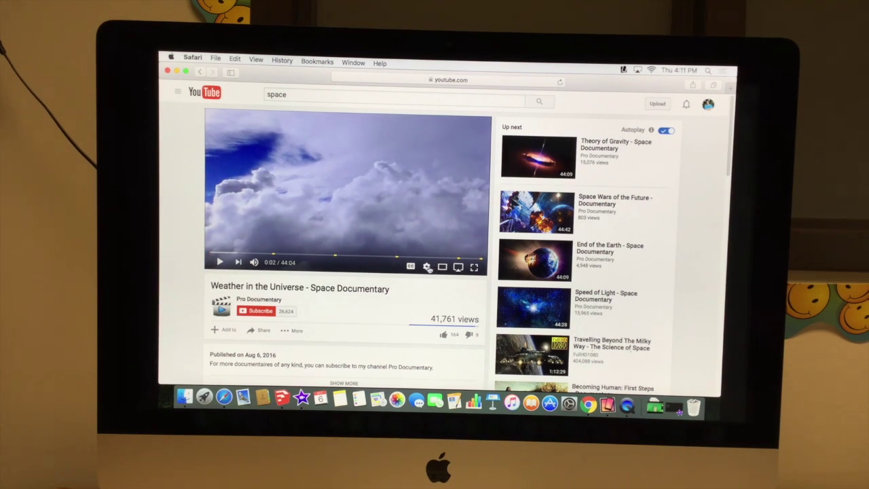
Set the Weather in the Universe documentary's playback quality to 720p.
{"action": "left_click", "coordinate": [427, 267]}
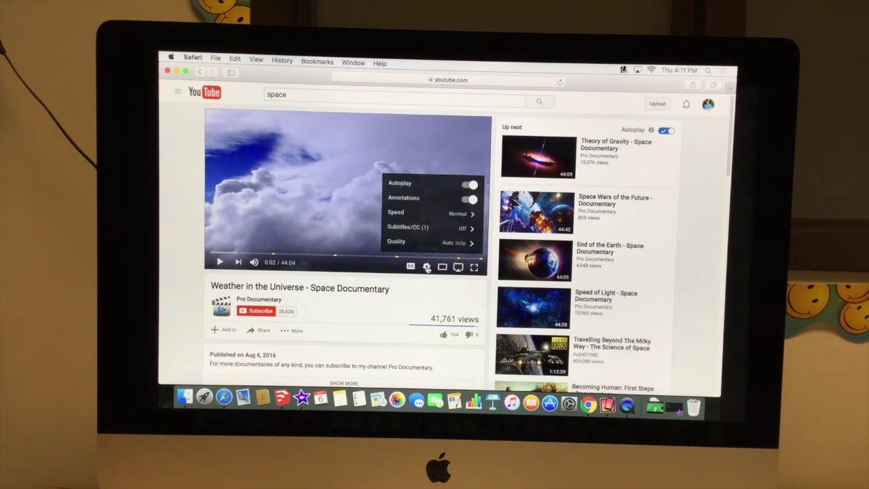
{"action": "left_click", "coordinate": [467, 245]}
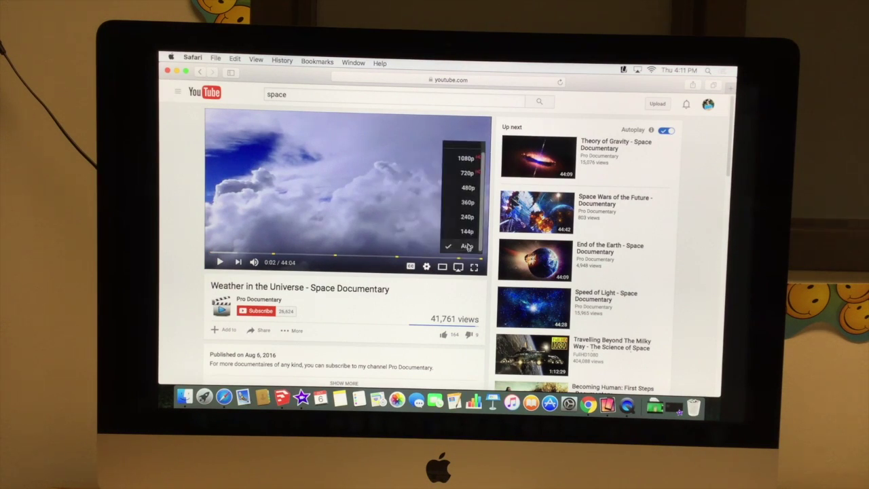
{"action": "left_click", "coordinate": [468, 175]}
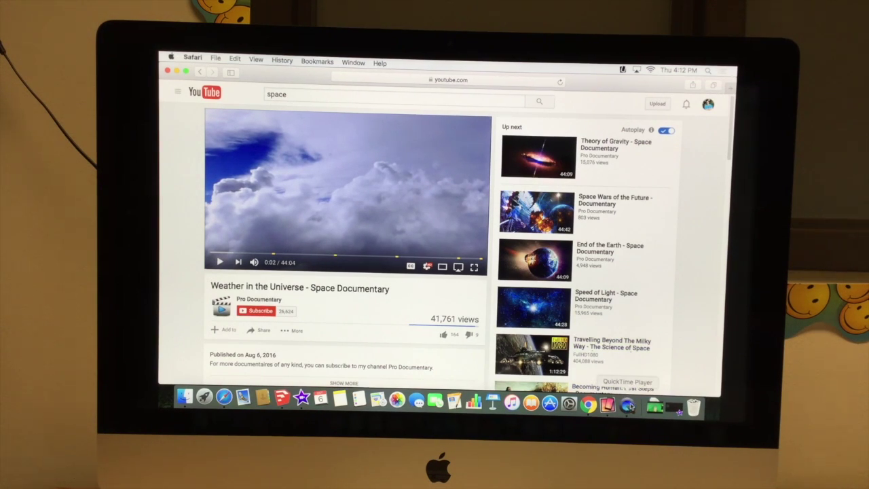
{"action": "left_click", "coordinate": [628, 406]}
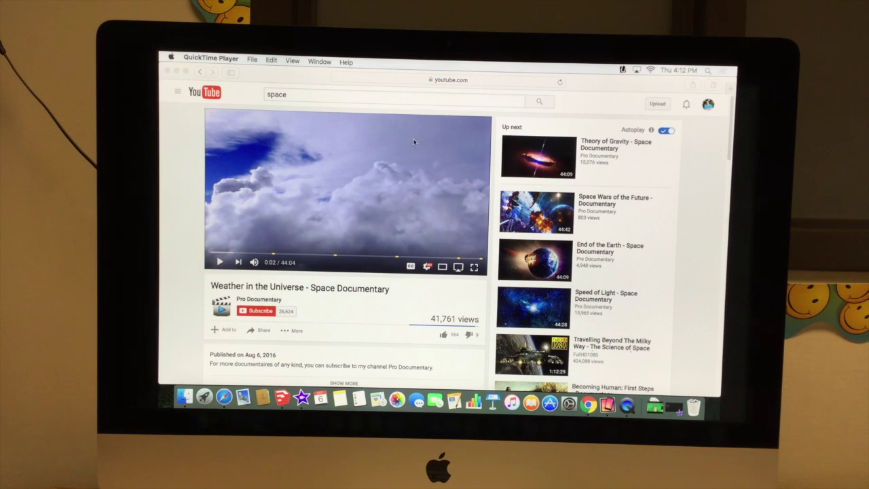
Start a full-screen QuickTime screen recording with the volume at about half.
{"action": "left_click", "coordinate": [253, 61]}
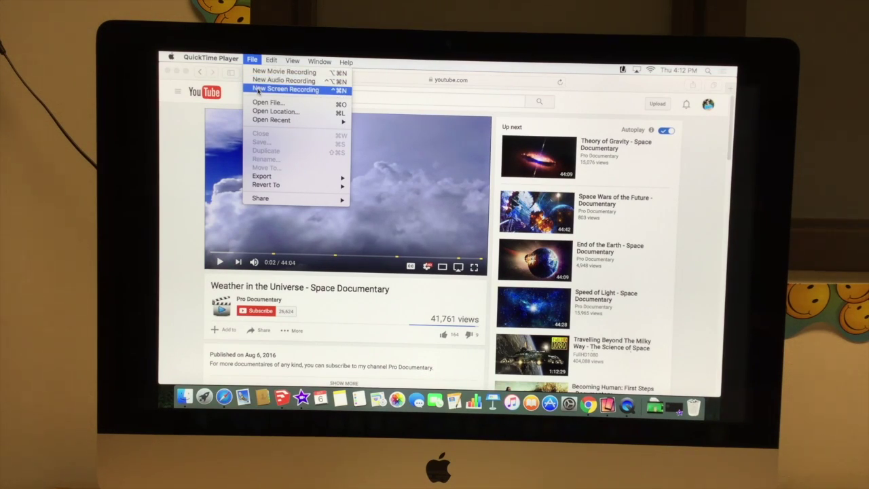
{"action": "left_click", "coordinate": [258, 90]}
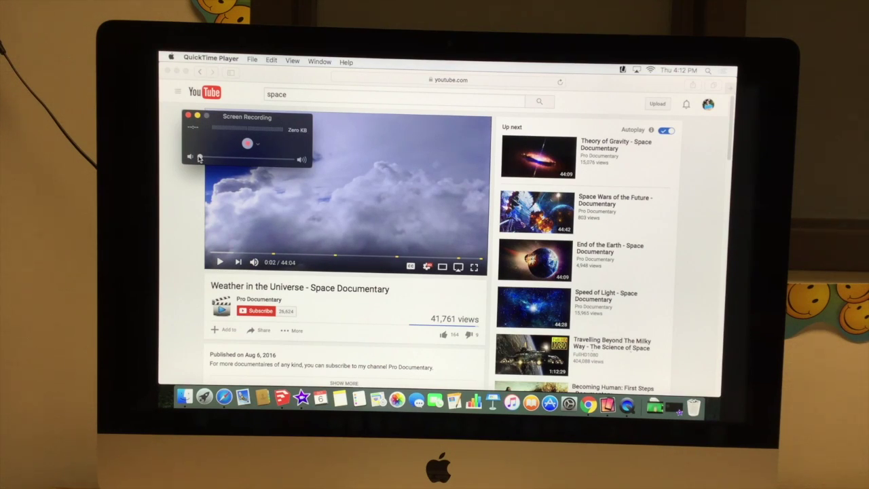
{"action": "mouse_move", "coordinate": [199, 157]}
{"action": "left_mouse_down"}
{"action": "mouse_move", "coordinate": [249, 161]}
{"action": "mouse_move", "coordinate": [193, 156]}
{"action": "left_mouse_up"}
{"action": "left_click_drag", "start_coordinate": [199, 157], "coordinate": [249, 160]}
{"action": "left_click", "coordinate": [248, 144]}
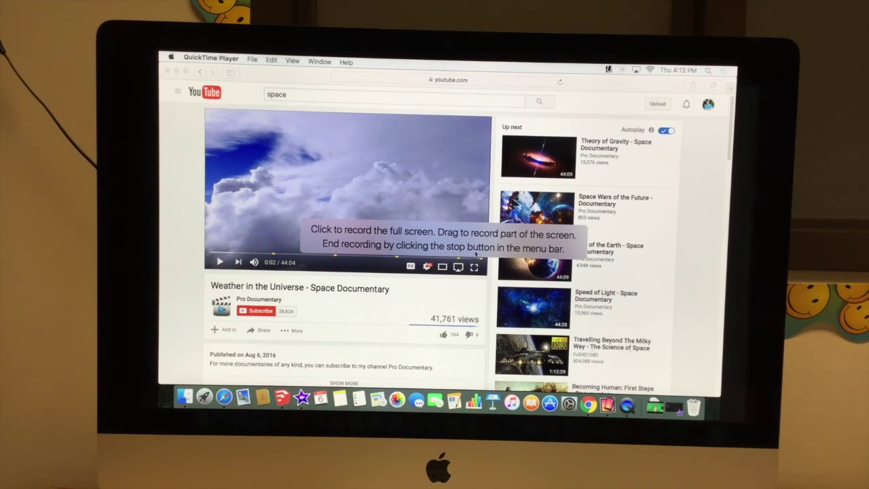
{"action": "left_click", "coordinate": [470, 245]}
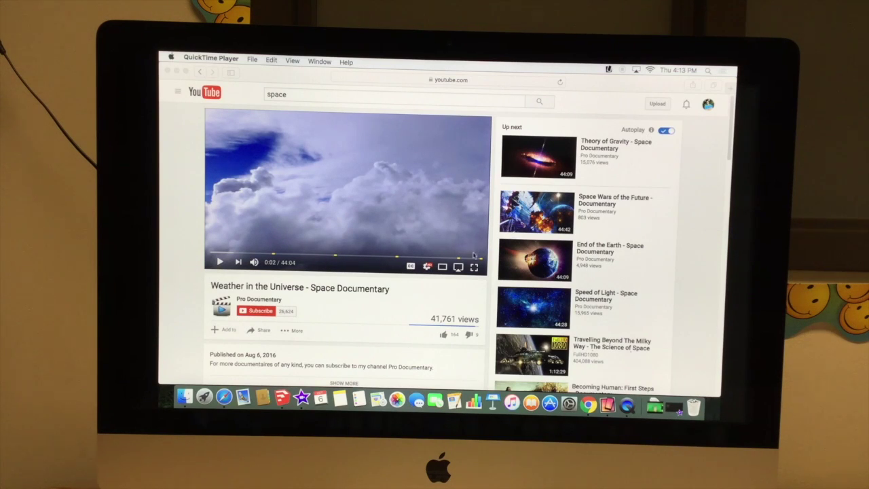
{"action": "left_click", "coordinate": [475, 270]}
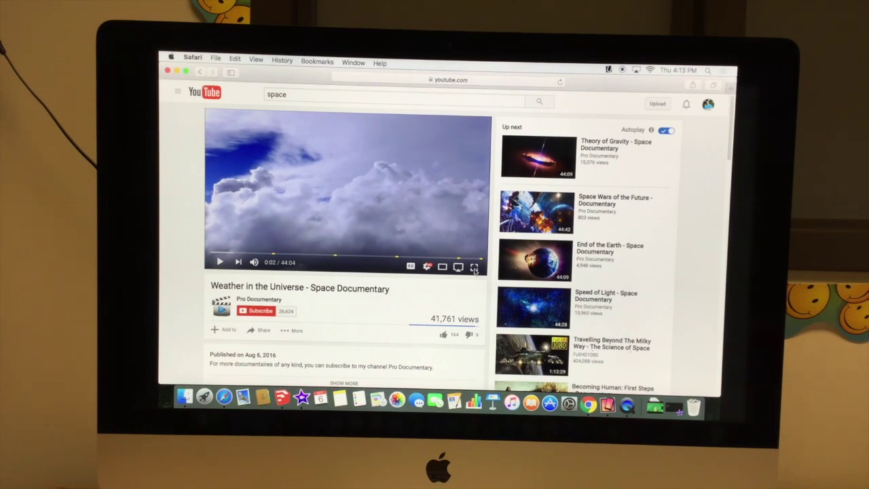
Play the documentary full screen, pause on Jupiter at 0:18, then stop the recording.
{"action": "left_click", "coordinate": [475, 268]}
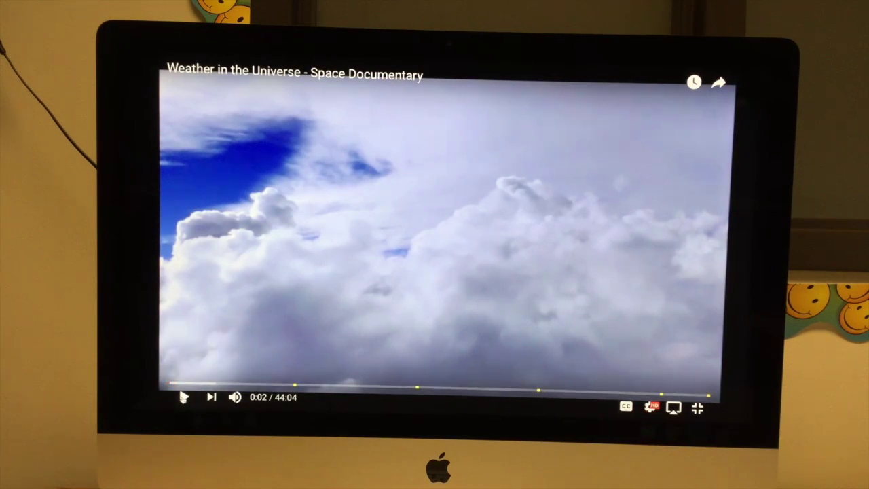
{"action": "left_click", "coordinate": [183, 397]}
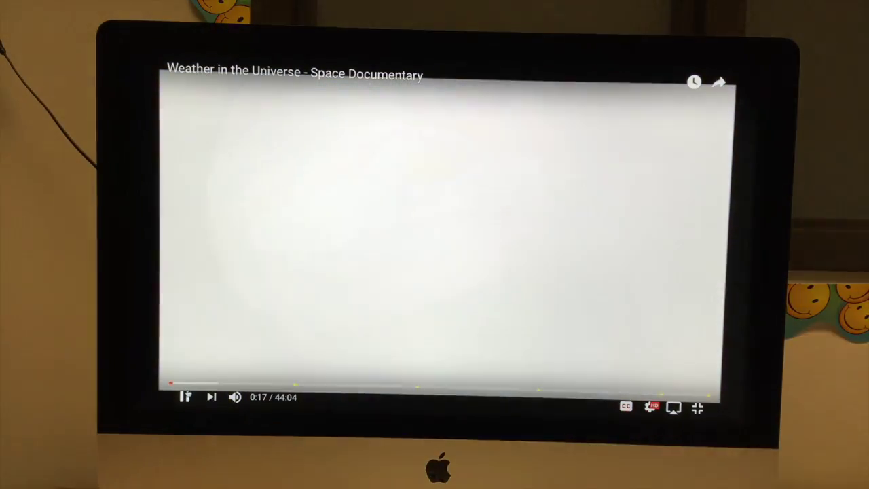
{"action": "left_click", "coordinate": [280, 328]}
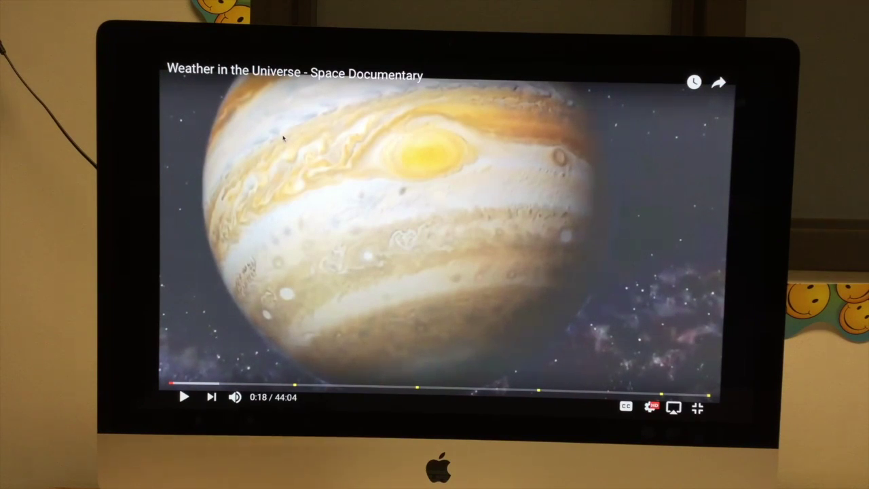
{"action": "key", "text": "Escape"}
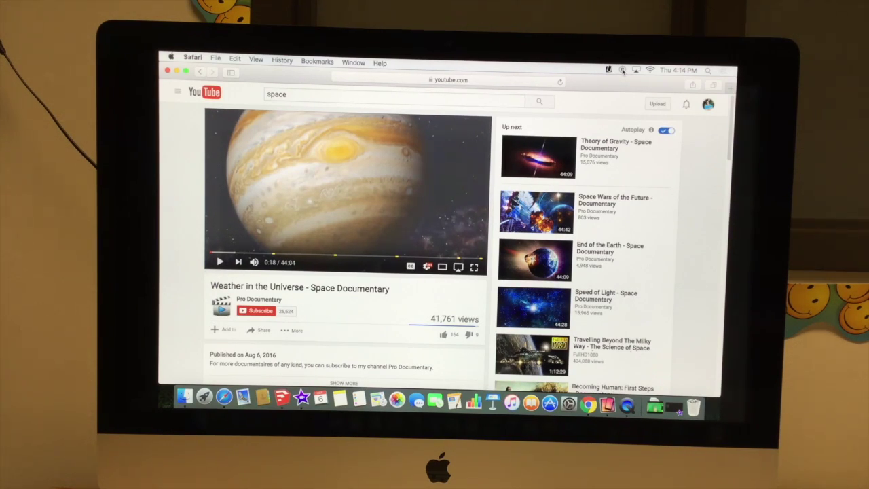
{"action": "left_click", "coordinate": [623, 70]}
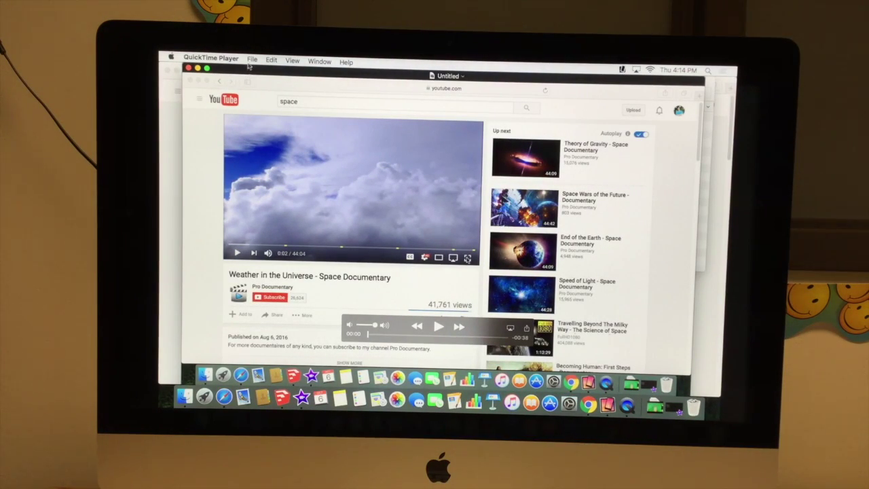
Save the screen recording as 'space' in the Documents folder.
{"action": "left_click", "coordinate": [251, 61]}
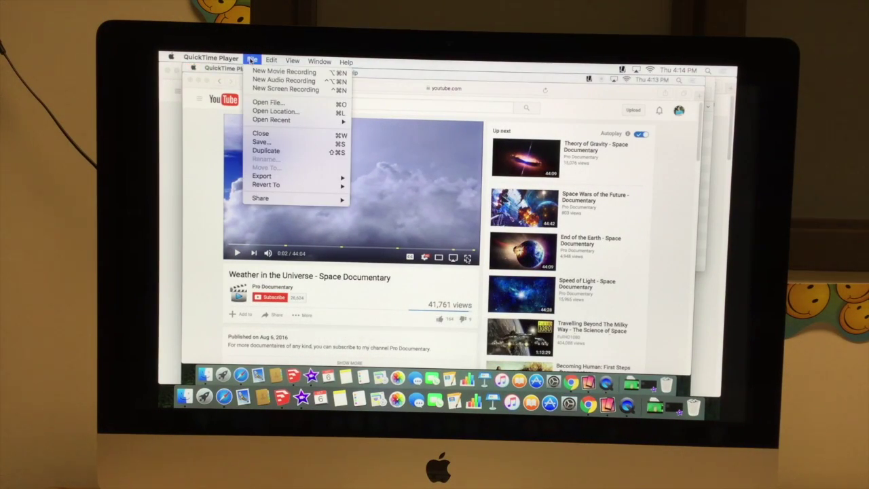
{"action": "left_click", "coordinate": [262, 143]}
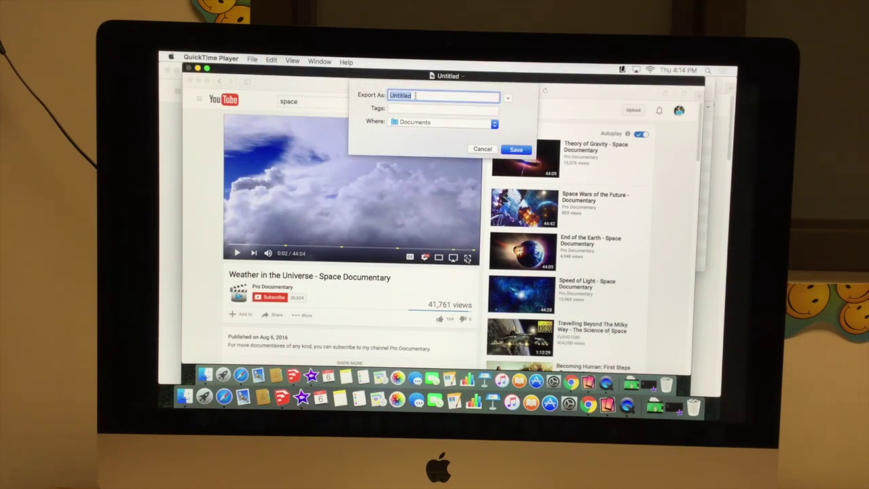
{"action": "type", "text": "s"}
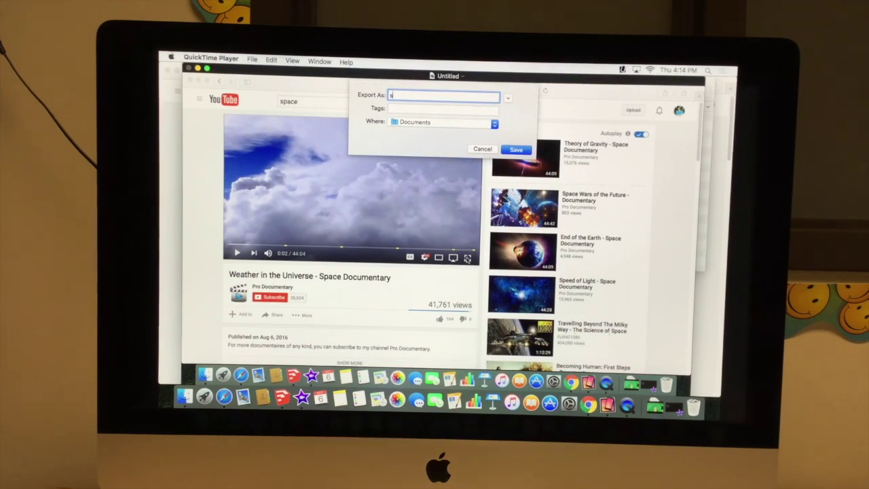
{"action": "type", "text": "pace"}
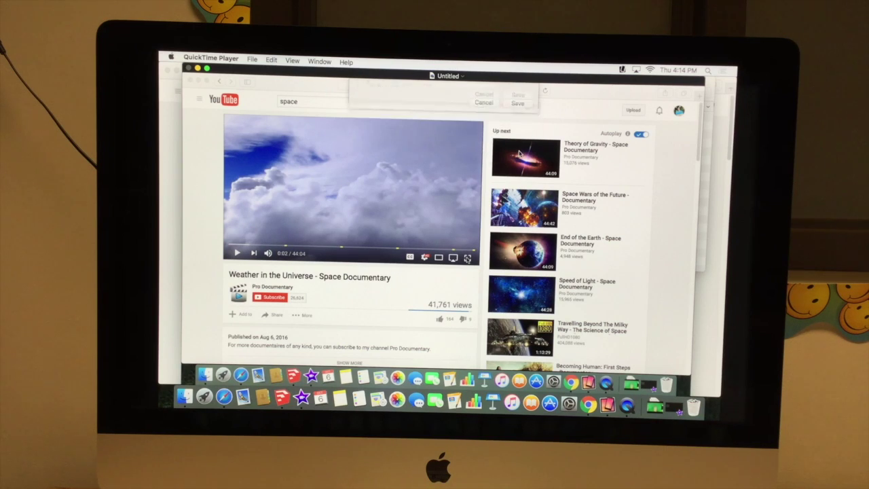
{"action": "left_click", "coordinate": [519, 150]}
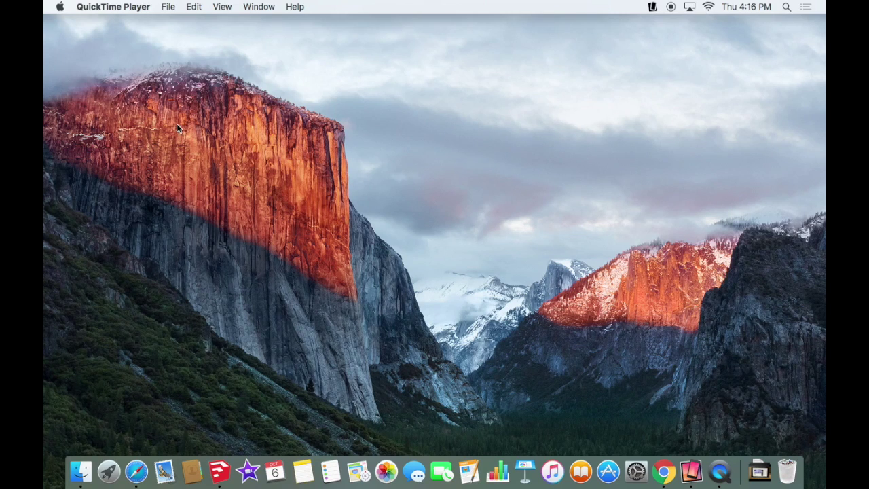
Launch iMovie and create a new empty movie project, My Movie.
{"action": "left_click", "coordinate": [249, 473]}
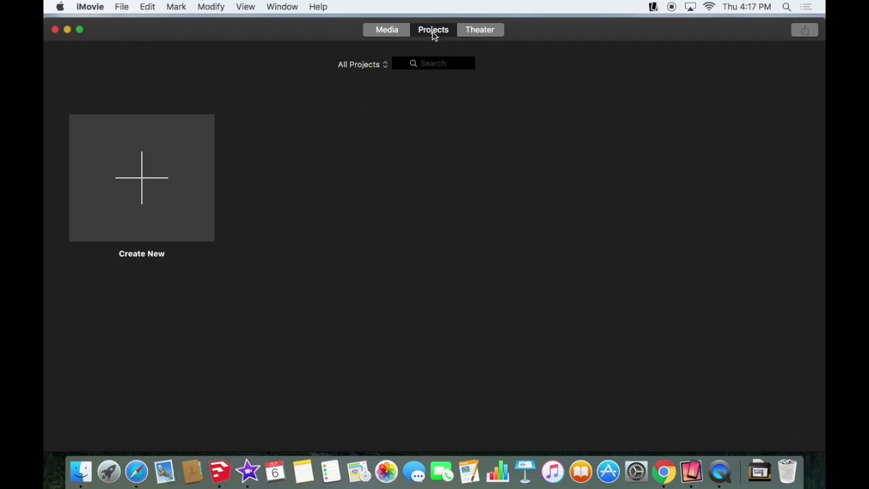
{"action": "left_click", "coordinate": [141, 193]}
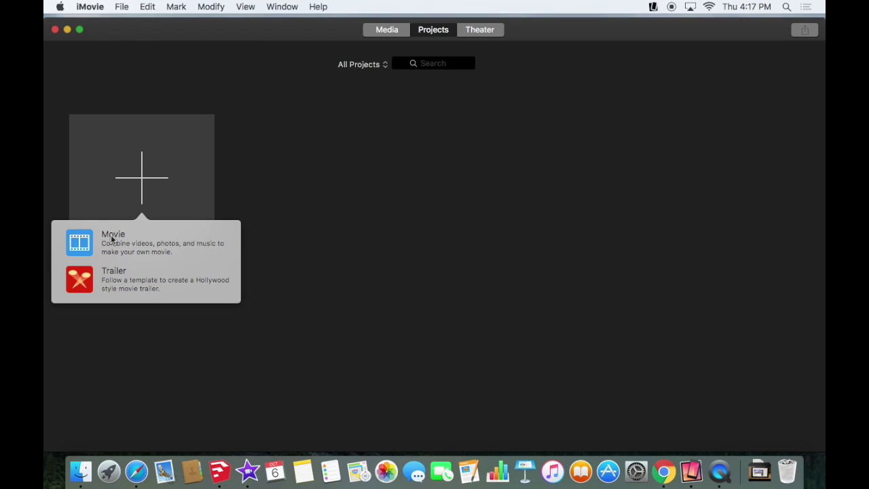
{"action": "left_click", "coordinate": [112, 238]}
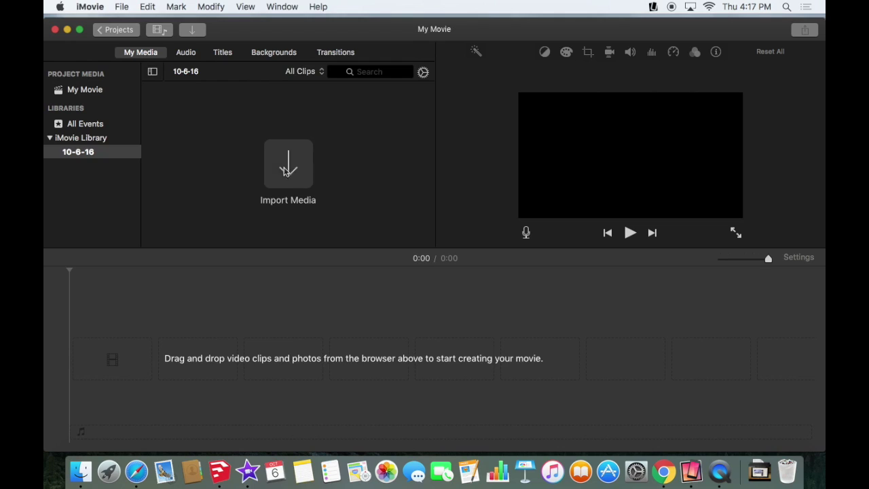
{"action": "left_click", "coordinate": [288, 164]}
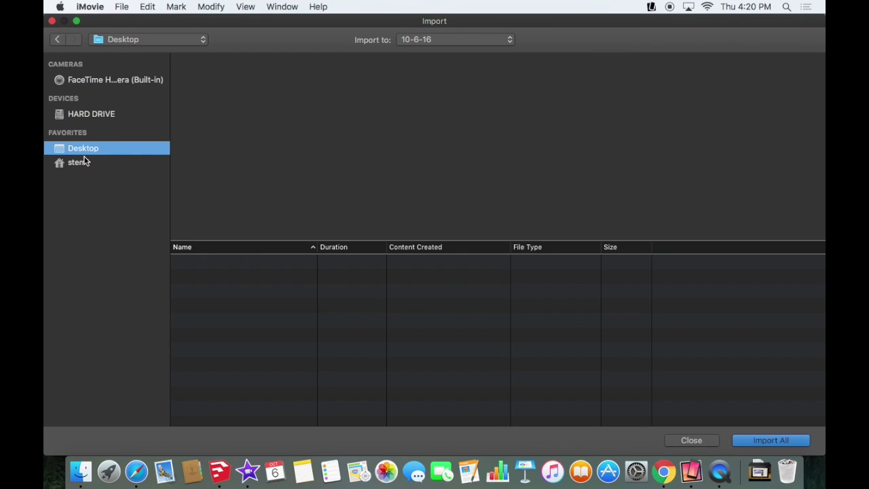
Import IMG_0622.MOV from stem1's Downloads folder into the 10-6-16 event.
{"action": "left_click", "coordinate": [83, 166]}
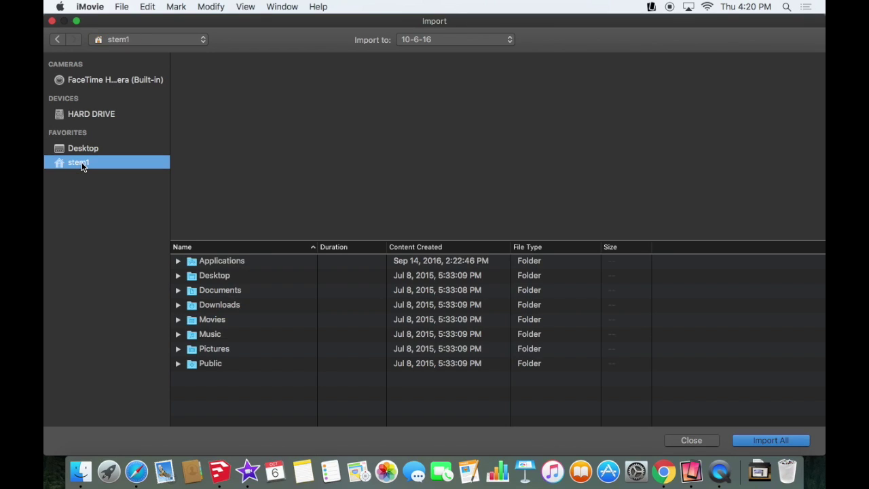
{"action": "double_click", "coordinate": [193, 306]}
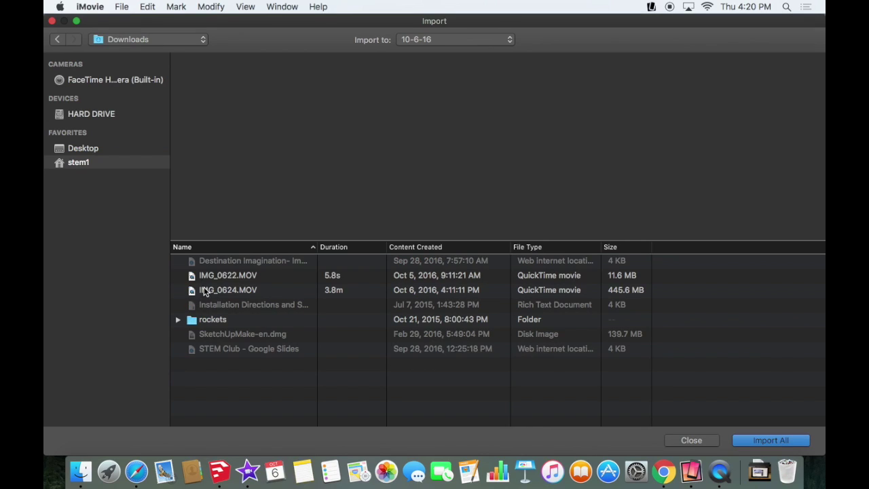
{"action": "left_click", "coordinate": [204, 277]}
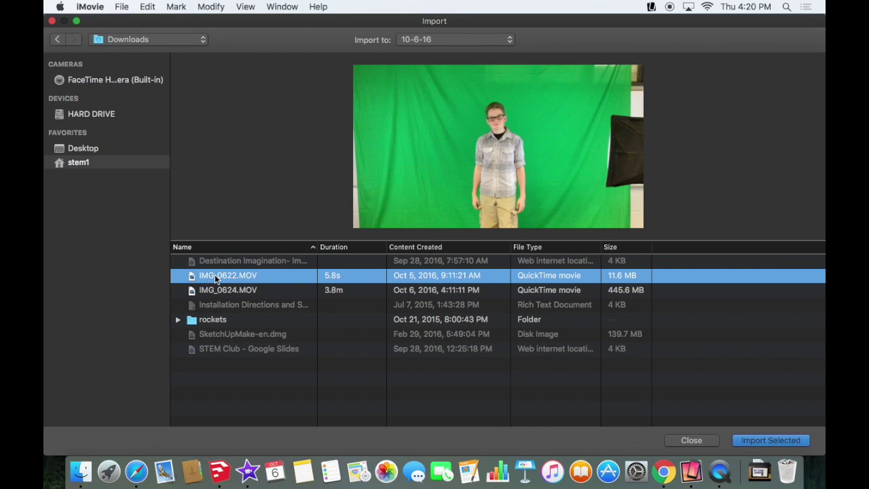
{"action": "left_click", "coordinate": [771, 440]}
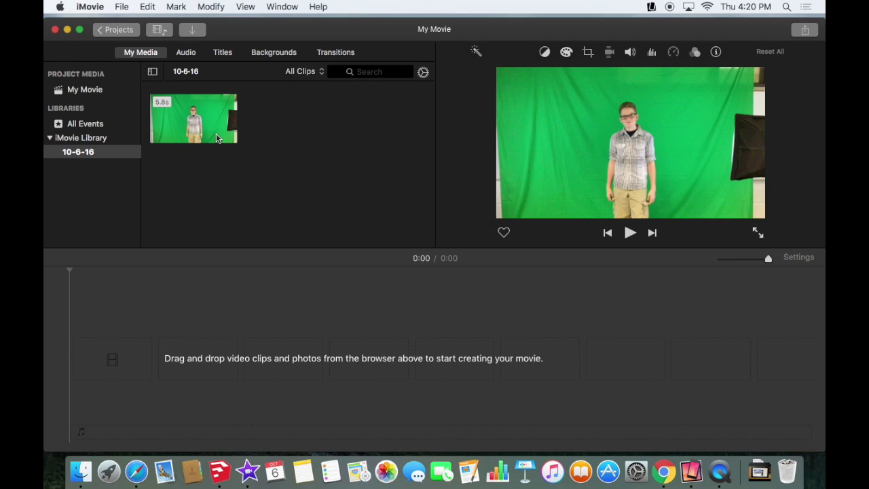
Import the space recording from the Documents folder into the same event.
{"action": "left_click", "coordinate": [192, 31]}
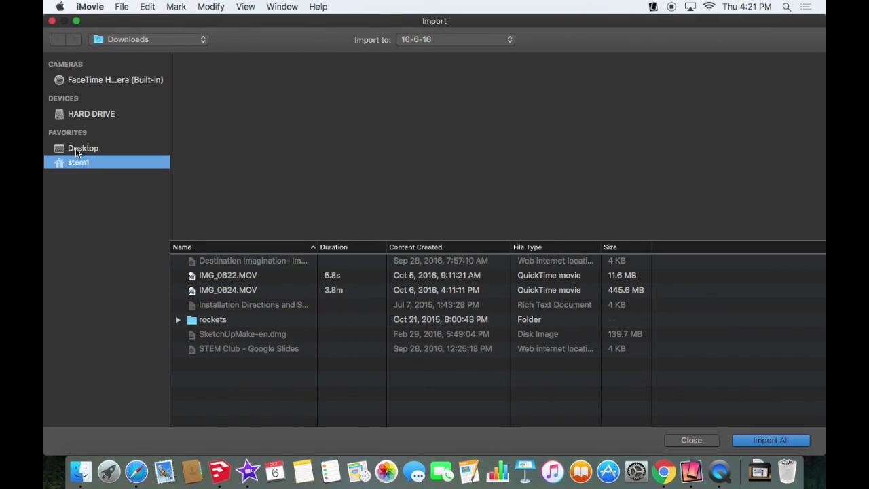
{"action": "left_click", "coordinate": [76, 151]}
{"action": "left_click", "coordinate": [78, 165]}
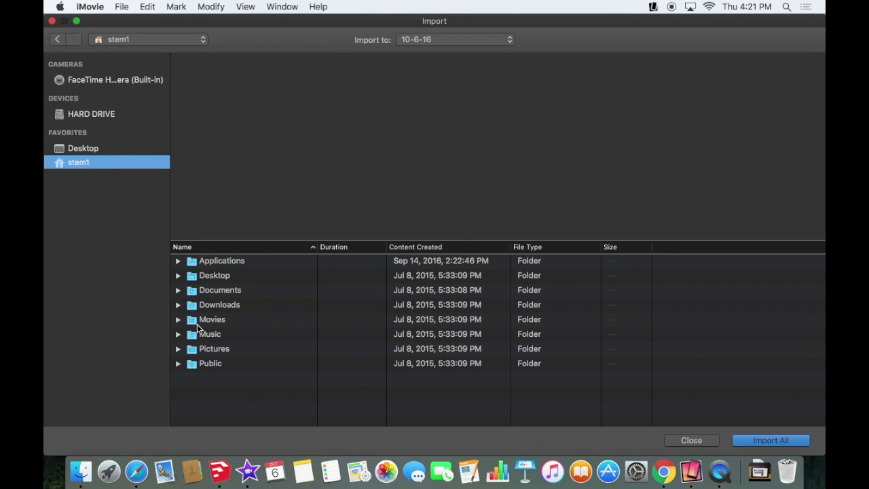
{"action": "double_click", "coordinate": [193, 292]}
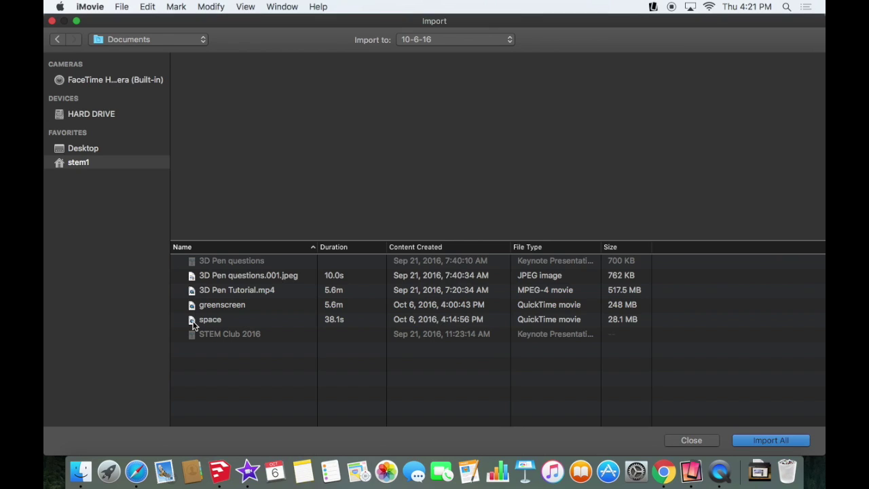
{"action": "left_click", "coordinate": [193, 324]}
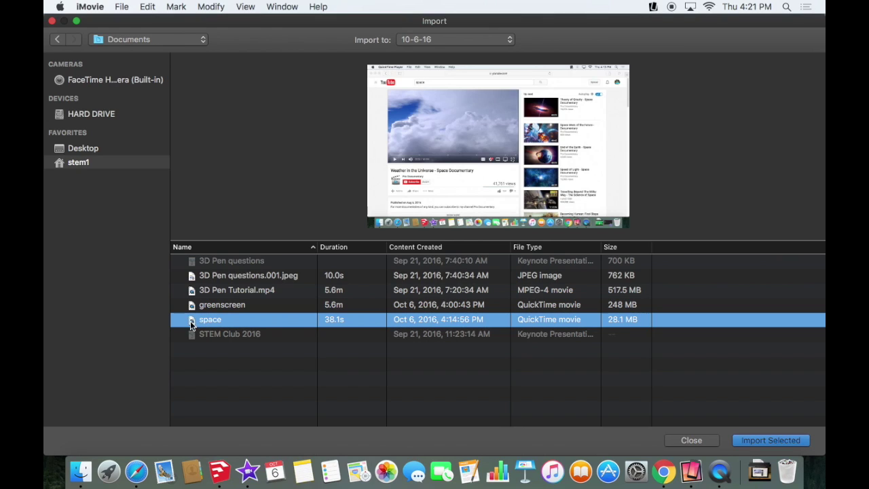
{"action": "left_click", "coordinate": [769, 441]}
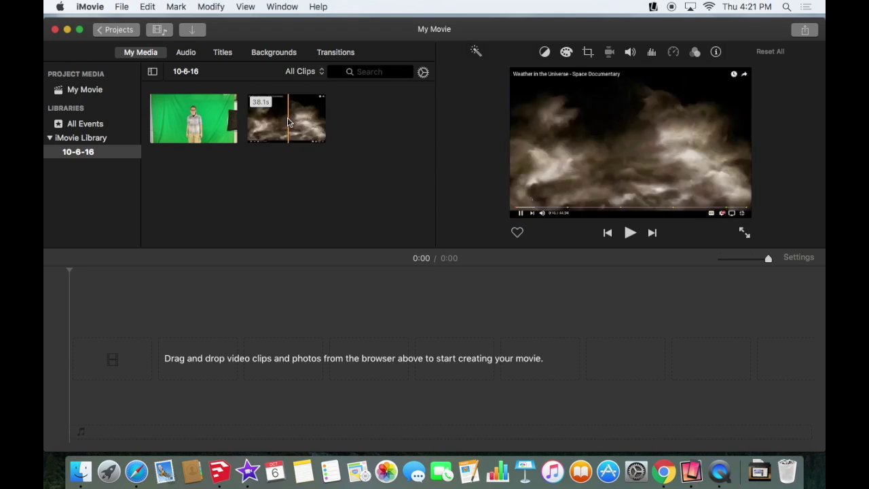
Add the space clip to the timeline and trim both ends to about 7 seconds of Jupiter.
{"action": "left_click_drag", "start_coordinate": [288, 122], "coordinate": [105, 318]}
{"action": "left_click", "coordinate": [105, 316]}
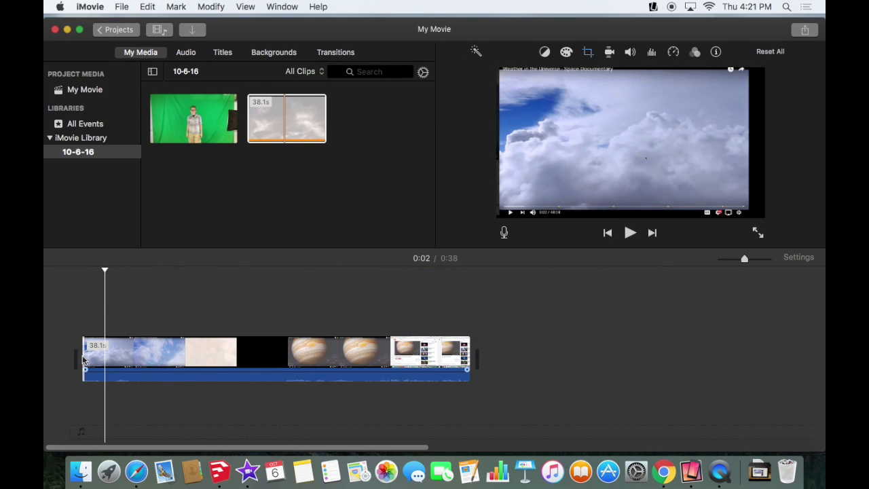
{"action": "left_click_drag", "start_coordinate": [84, 359], "coordinate": [160, 358]}
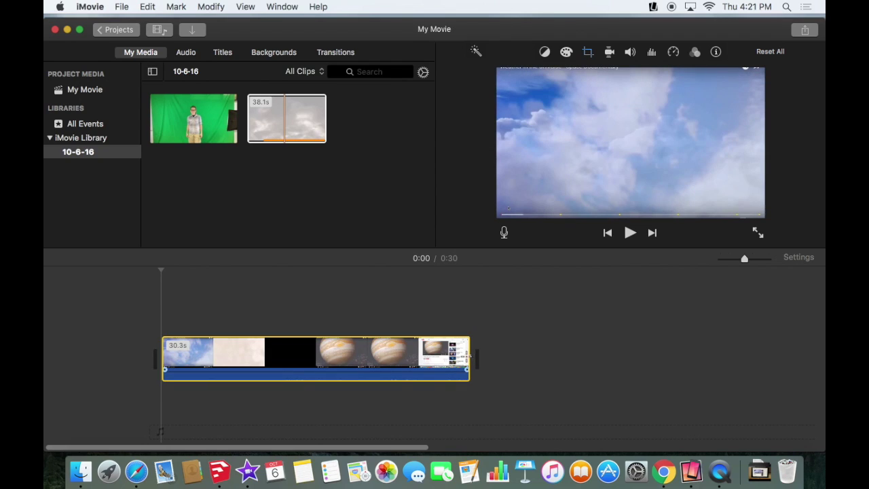
{"action": "left_click_drag", "start_coordinate": [471, 360], "coordinate": [271, 370]}
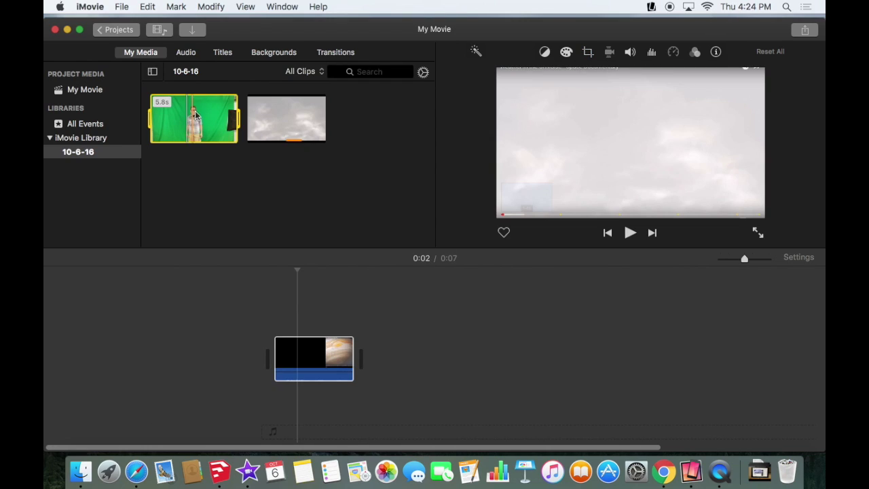
Overlay the green-screen clip on the Jupiter footage using Green/Blue Screen and play the composite.
{"action": "left_click_drag", "start_coordinate": [184, 117], "coordinate": [282, 317]}
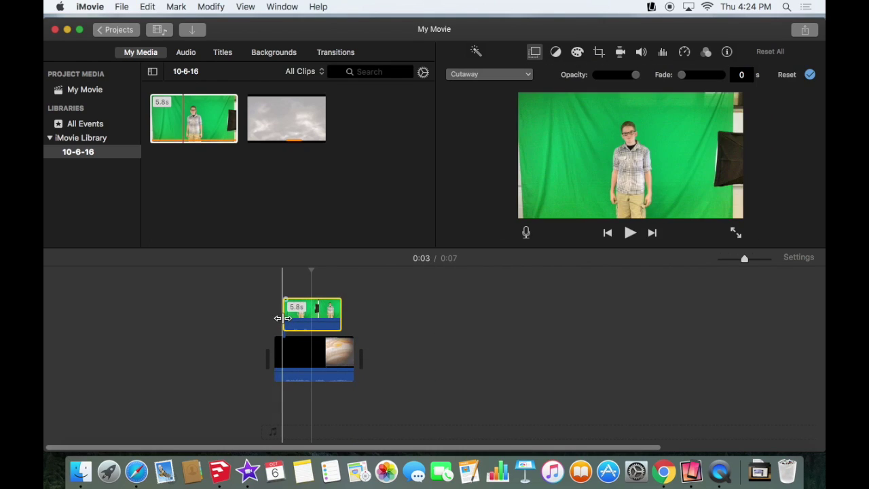
{"action": "left_click", "coordinate": [483, 76]}
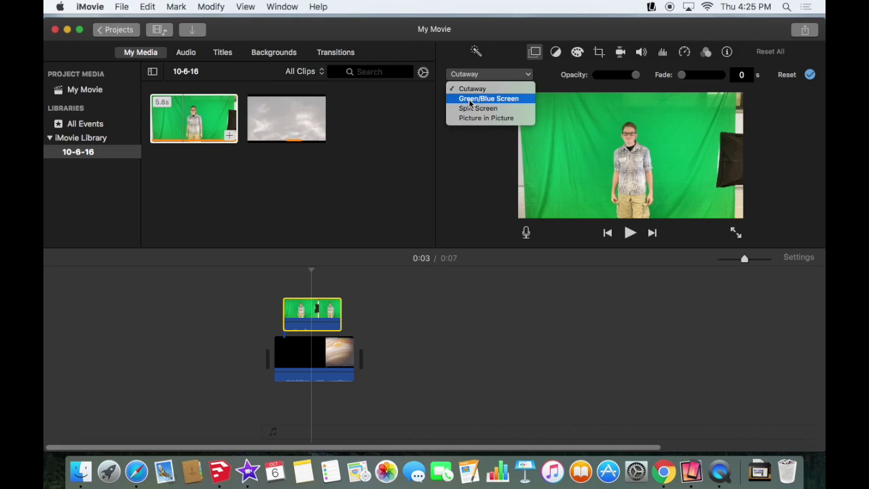
{"action": "left_click", "coordinate": [482, 100]}
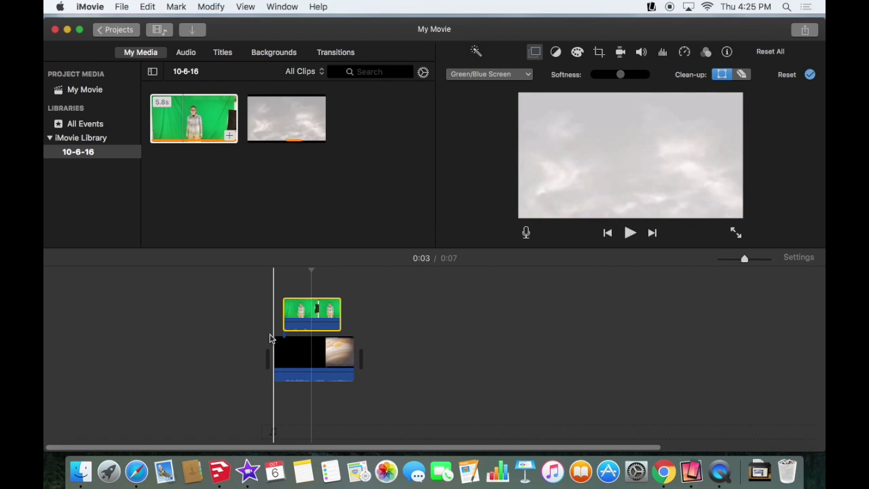
{"action": "key", "text": "space"}
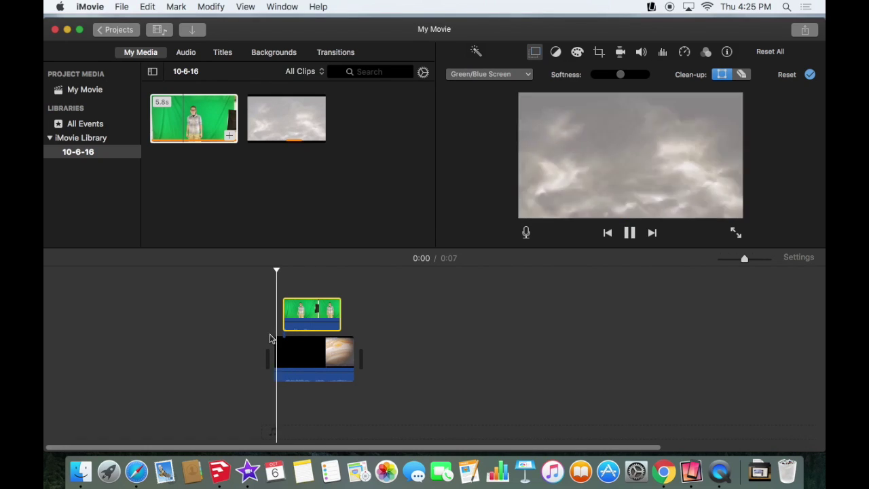
{"action": "left_click", "coordinate": [310, 312]}
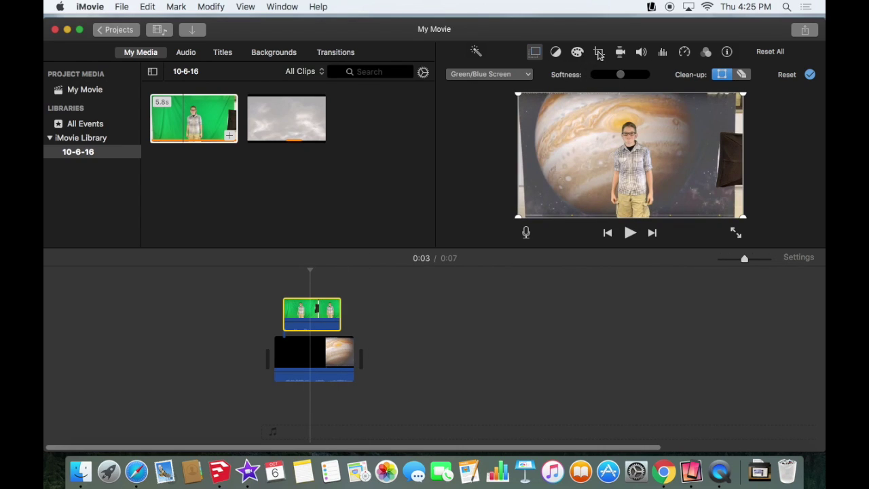
Crop the green-screen overlay with Crop to Fill, tightening both corners, then play back the composite.
{"action": "left_click", "coordinate": [599, 52]}
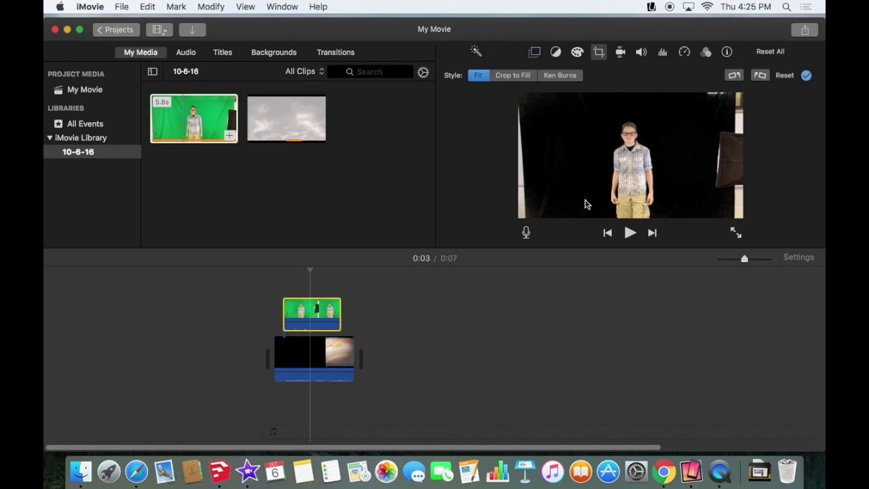
{"action": "left_click", "coordinate": [522, 76]}
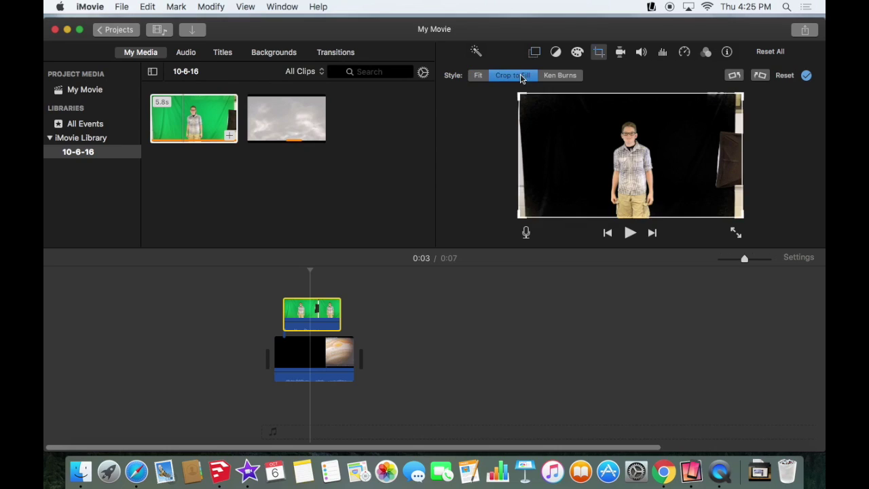
{"action": "left_click_drag", "start_coordinate": [520, 95], "coordinate": [549, 113]}
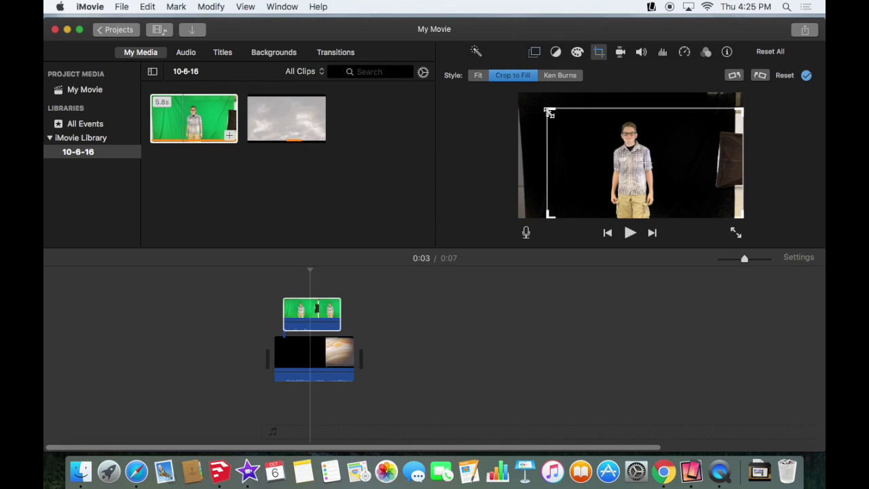
{"action": "left_click_drag", "start_coordinate": [742, 217], "coordinate": [665, 195]}
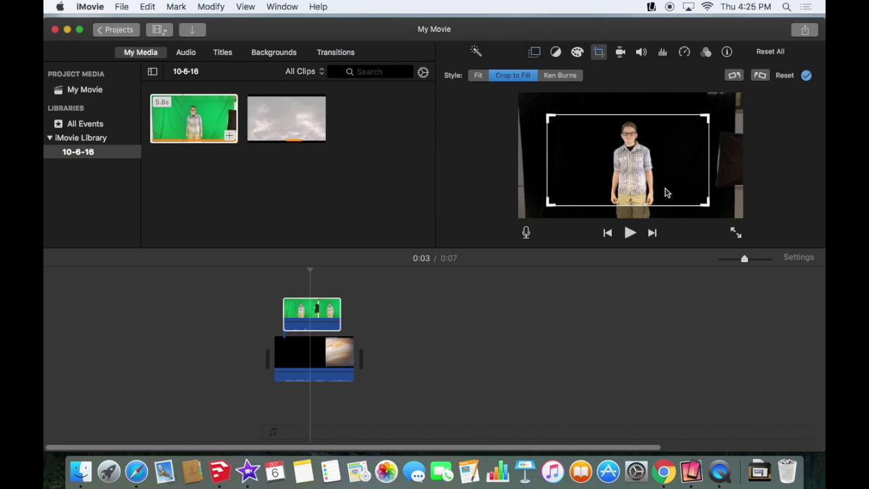
{"action": "left_click", "coordinate": [806, 76]}
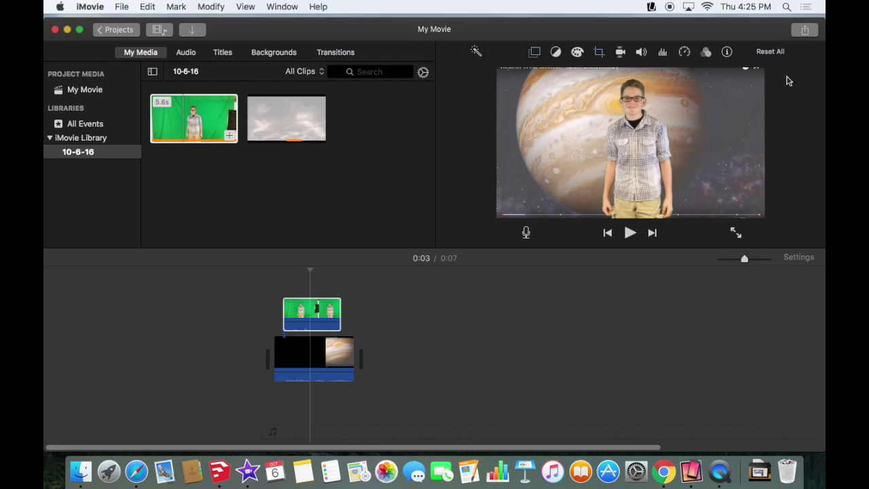
{"action": "key", "text": "space"}
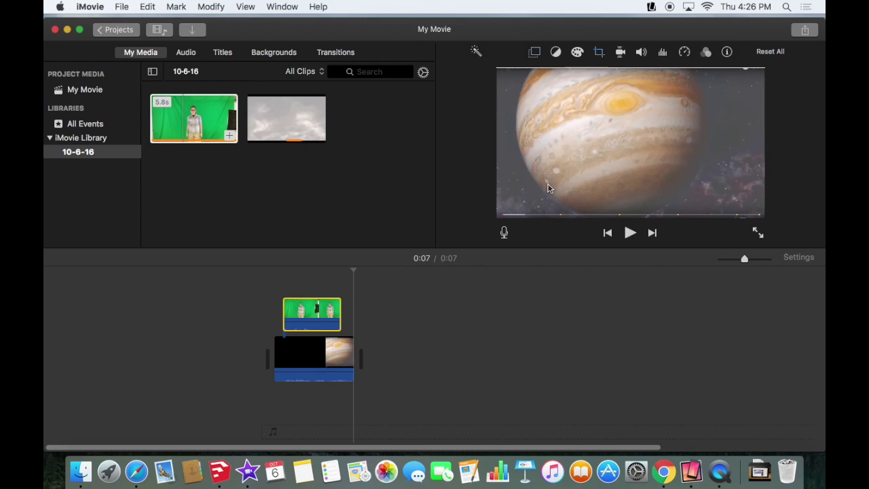
{"action": "left_click", "coordinate": [221, 54]}
Place the Blobs background at the movie's start and lay a Pop-up title over it.
{"action": "left_click", "coordinate": [268, 53]}
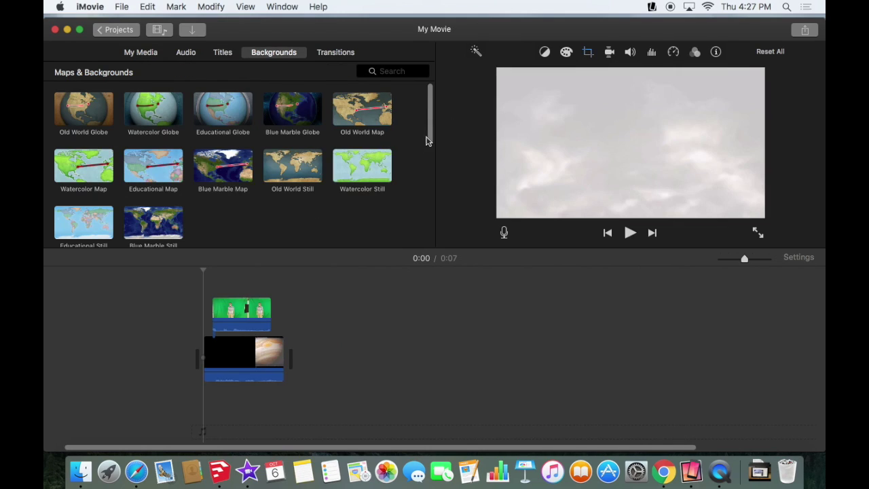
{"action": "left_click_drag", "start_coordinate": [431, 101], "coordinate": [431, 191]}
{"action": "left_click_drag", "start_coordinate": [214, 97], "coordinate": [208, 361]}
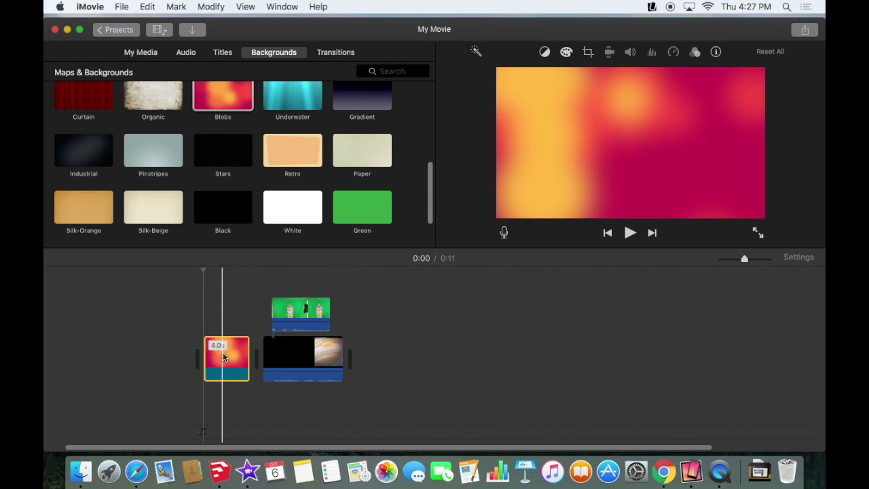
{"action": "left_click", "coordinate": [223, 54]}
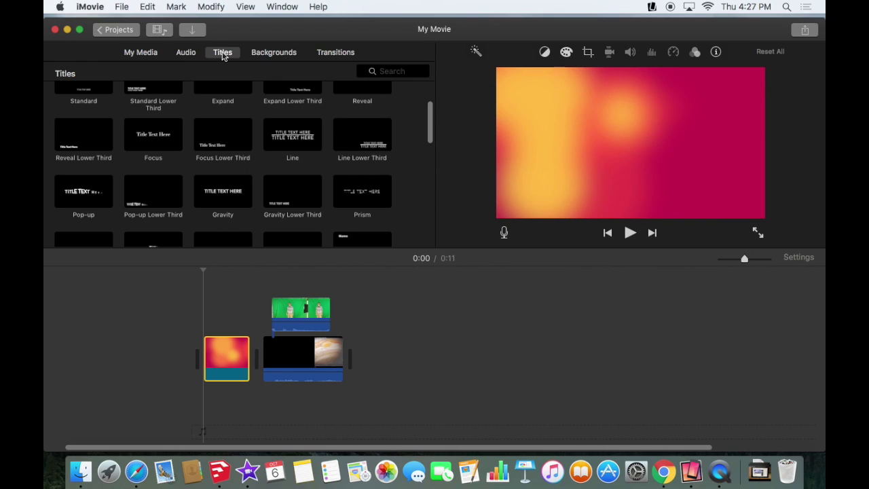
{"action": "left_click_drag", "start_coordinate": [85, 194], "coordinate": [207, 323]}
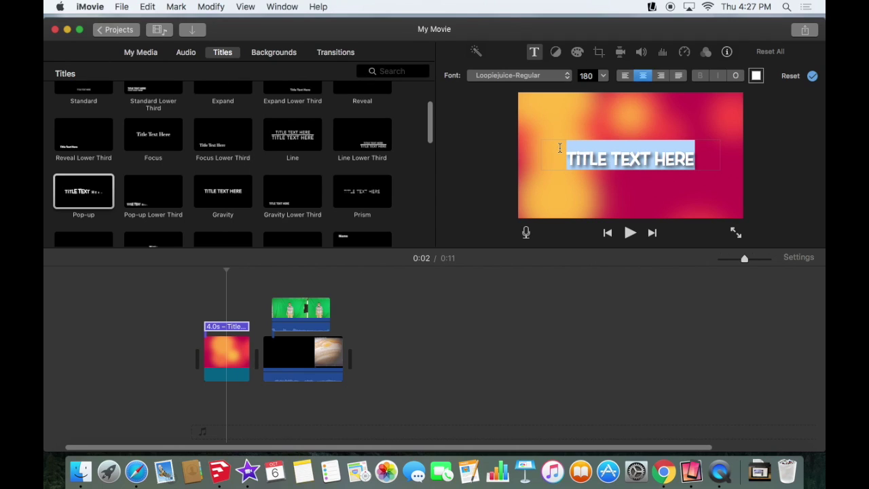
Set the Pop-up title text to 'GREEN SCREEN TEST' and preview the 11-second movie from the start.
{"action": "type", "text": "GREEN SCRE"}
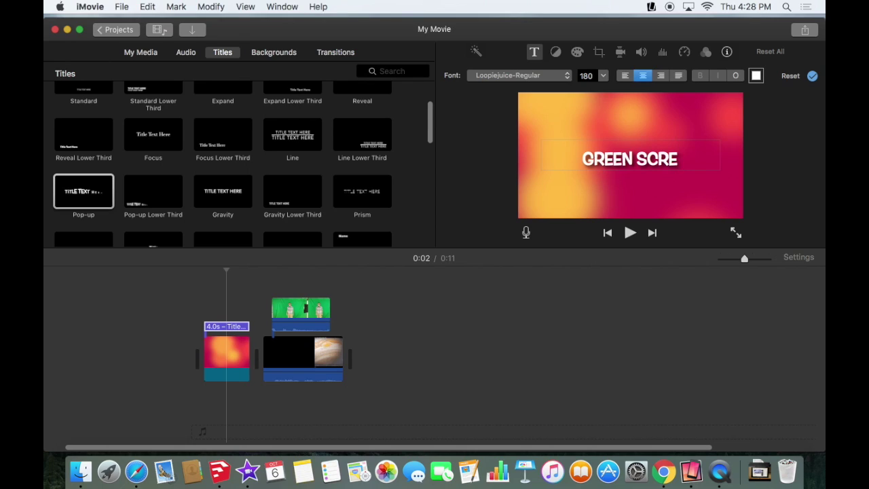
{"action": "type", "text": "EN TES"}
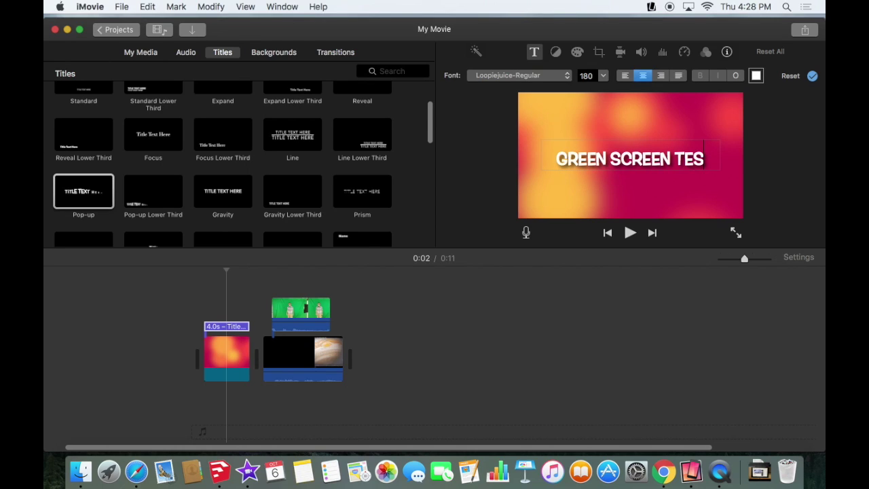
{"action": "type", "text": "T"}
{"action": "key", "text": "super+a"}
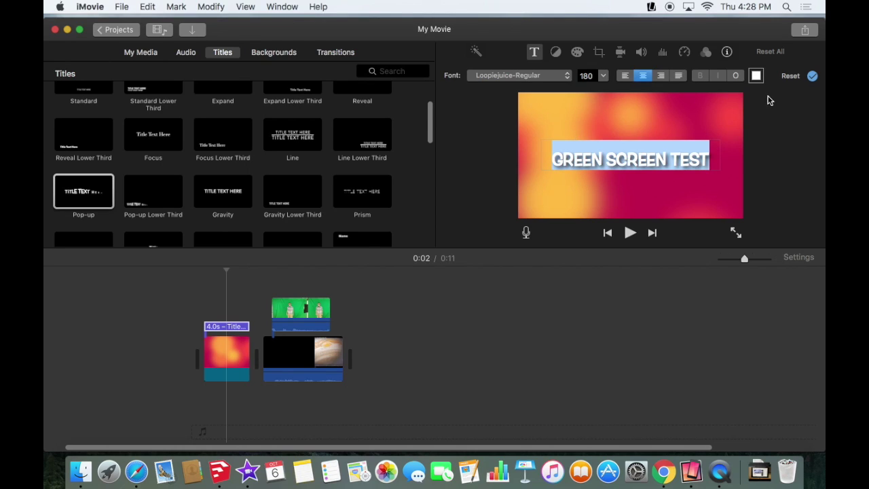
{"action": "left_click", "coordinate": [813, 76]}
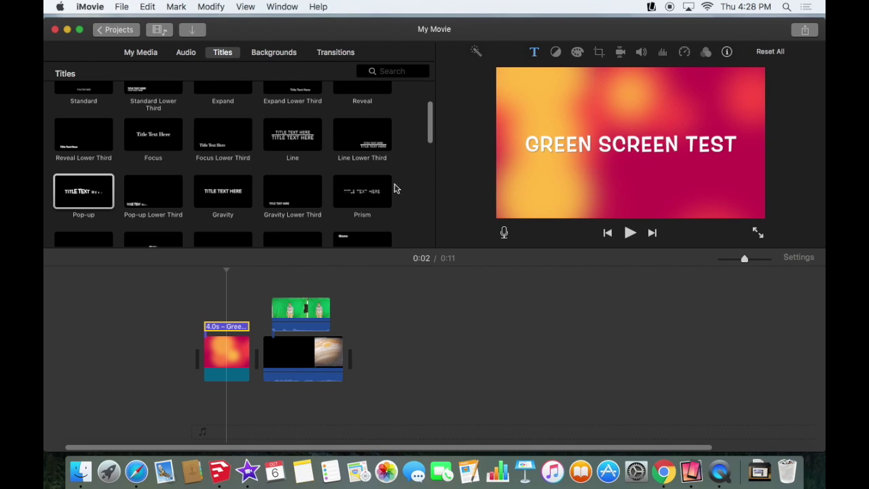
{"action": "left_click", "coordinate": [184, 299]}
{"action": "key", "text": "space"}
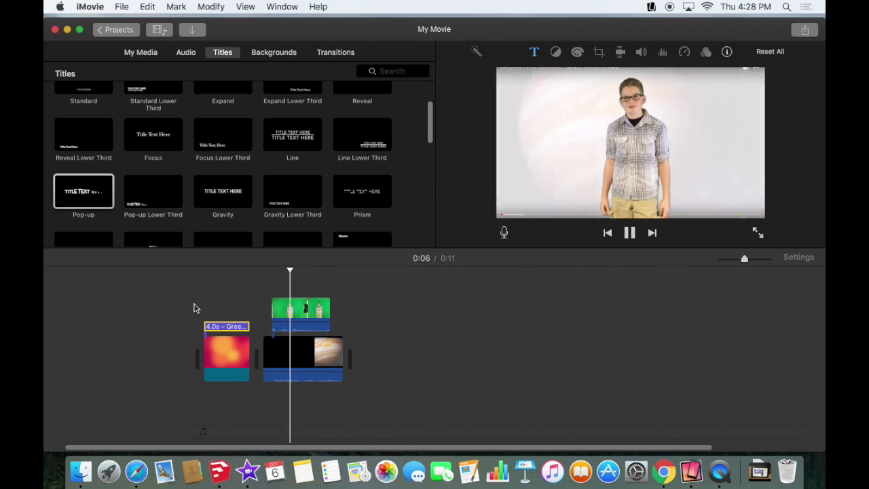
{"action": "left_click", "coordinate": [280, 353]}
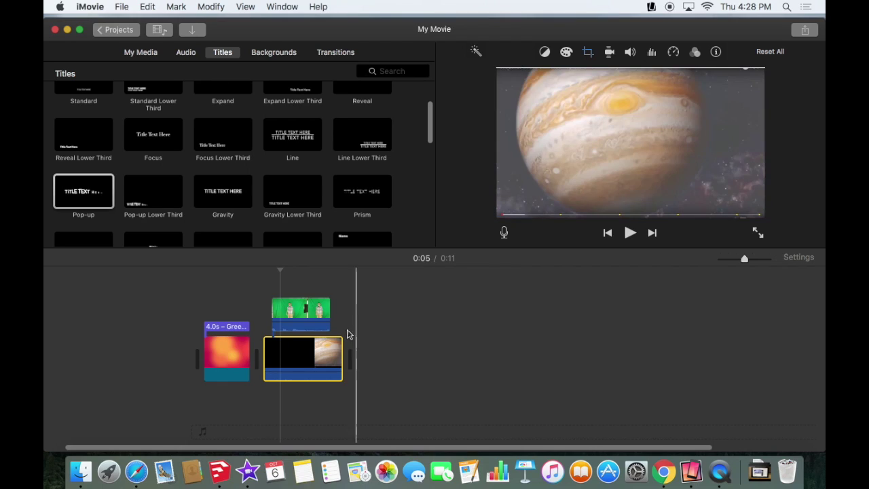
Crop the Jupiter clip inward from both corners and play back the composite.
{"action": "left_click", "coordinate": [317, 359]}
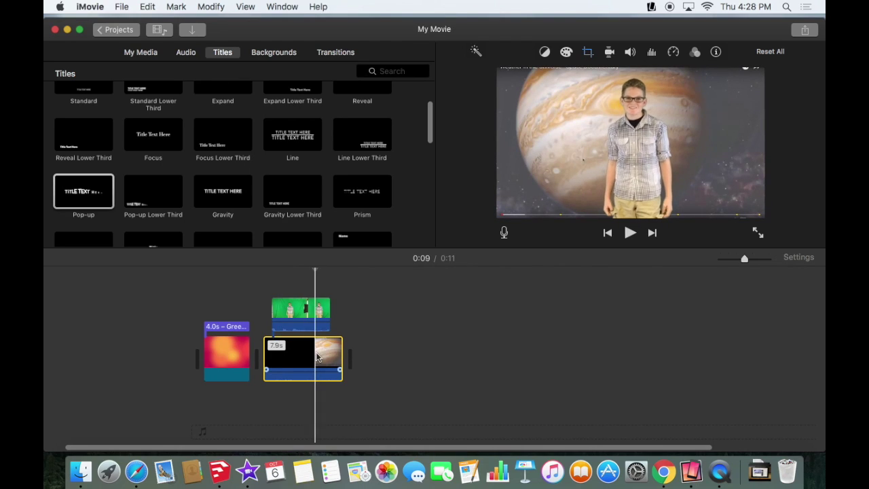
{"action": "left_click", "coordinate": [588, 53]}
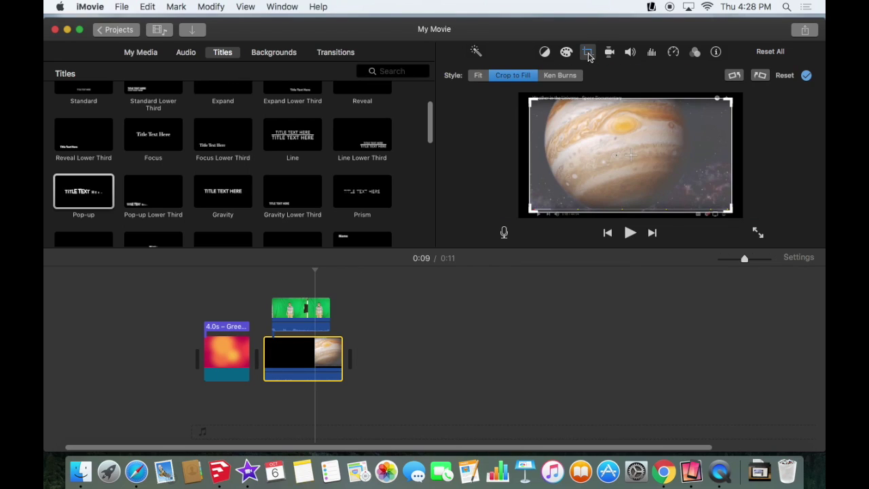
{"action": "left_click_drag", "start_coordinate": [530, 99], "coordinate": [540, 106]}
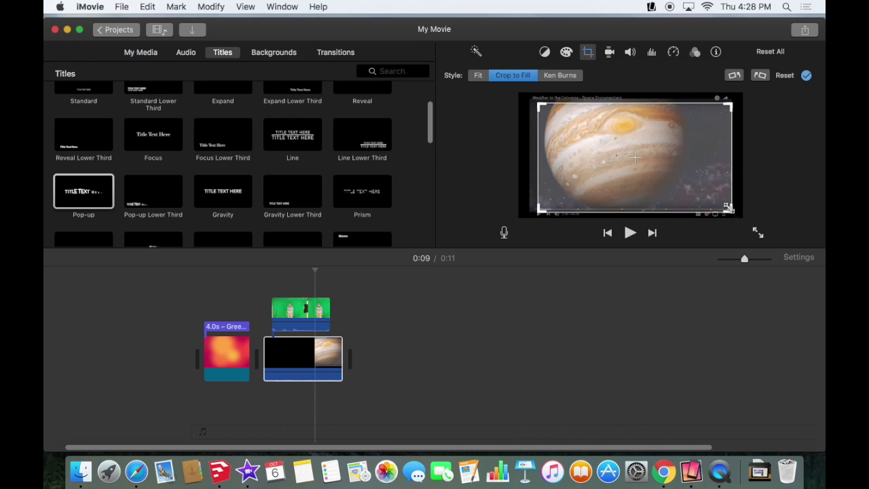
{"action": "left_click_drag", "start_coordinate": [732, 210], "coordinate": [718, 199]}
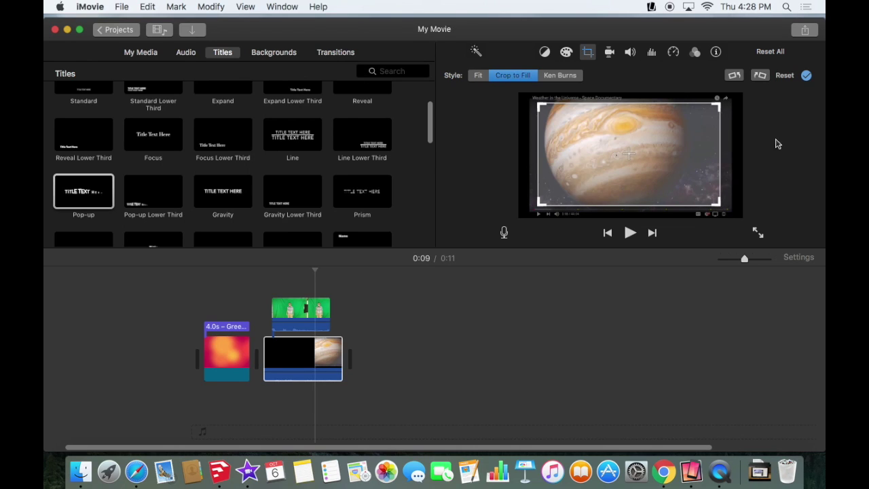
{"action": "left_click", "coordinate": [808, 76]}
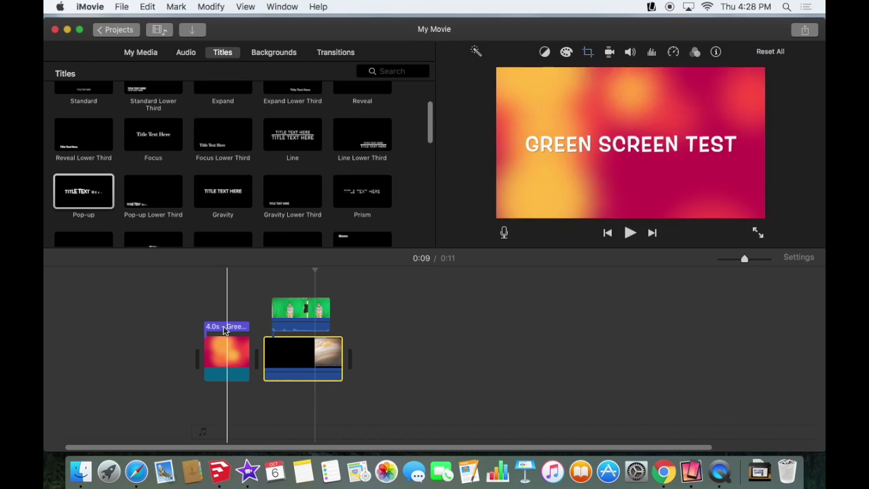
{"action": "key", "text": "space"}
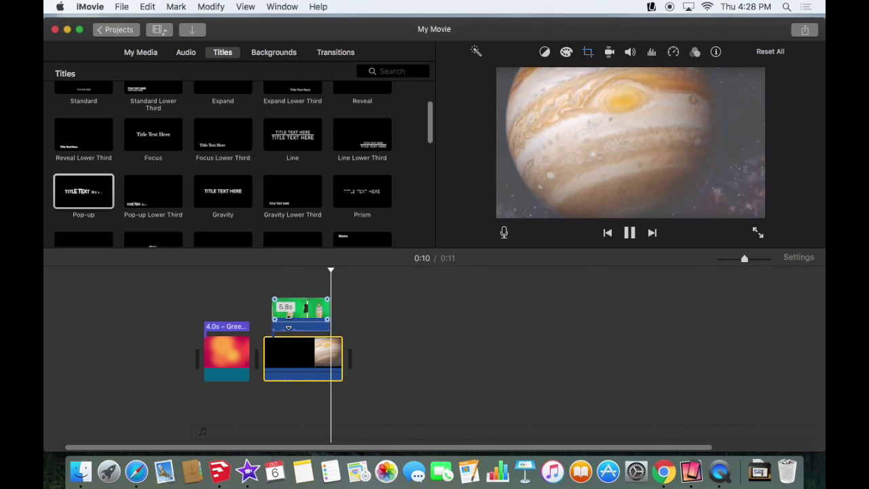
Trim the Jupiter clip to about 5 seconds, bringing the movie to 10 seconds.
{"action": "left_click", "coordinate": [297, 357]}
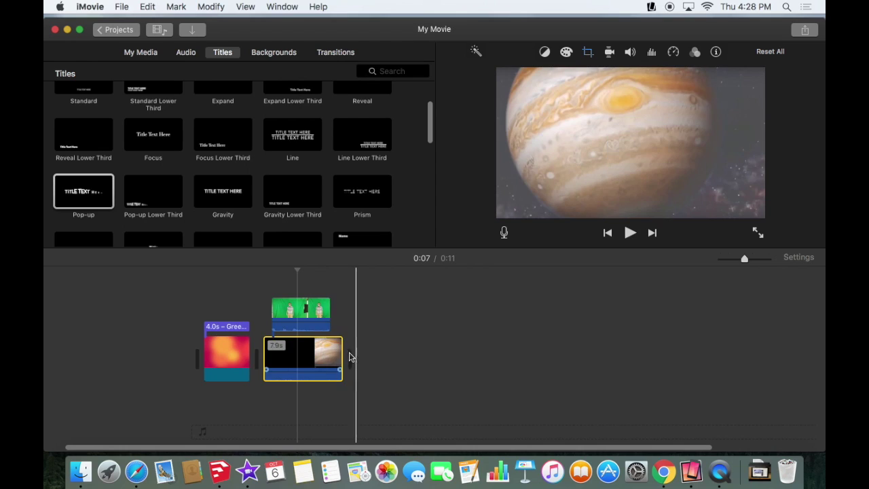
{"action": "left_click_drag", "start_coordinate": [342, 354], "coordinate": [381, 352]}
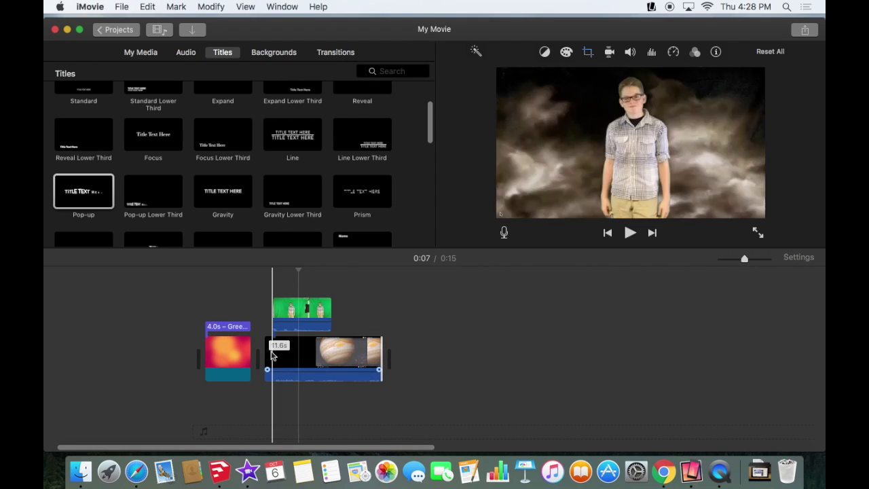
{"action": "left_click_drag", "start_coordinate": [267, 353], "coordinate": [387, 350]}
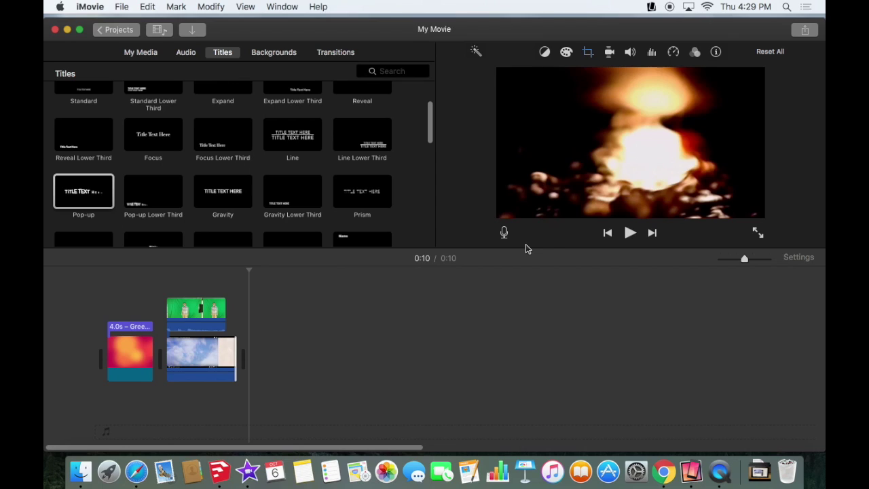
{"action": "left_click", "coordinate": [805, 31]}
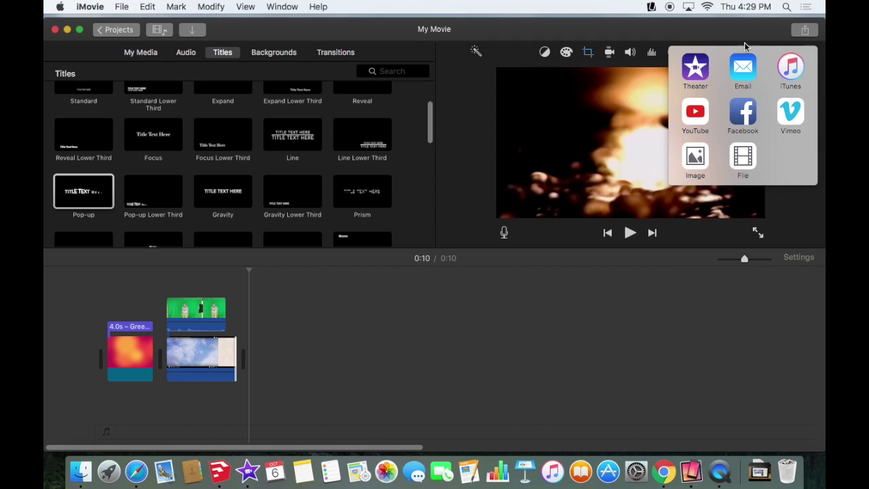
Export the movie as a 720p file named 'E' to Documents, excluded from Theater.
{"action": "left_click", "coordinate": [743, 158]}
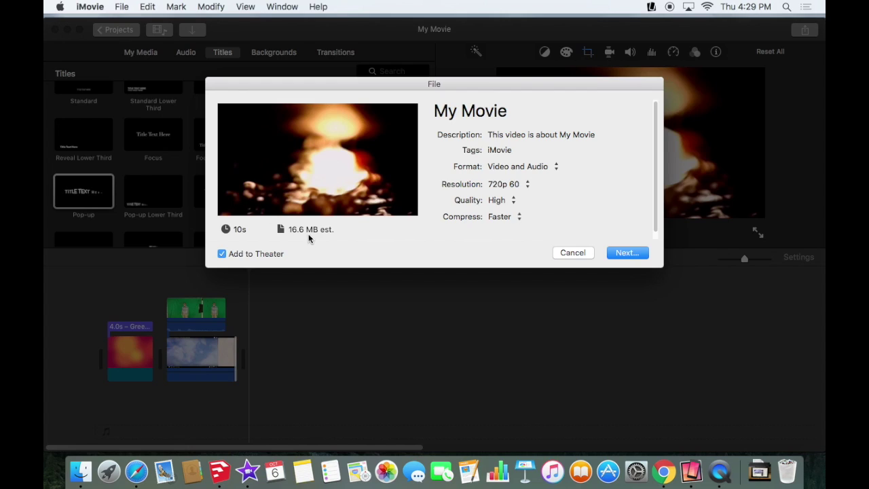
{"action": "left_click", "coordinate": [222, 255]}
{"action": "left_click", "coordinate": [626, 253]}
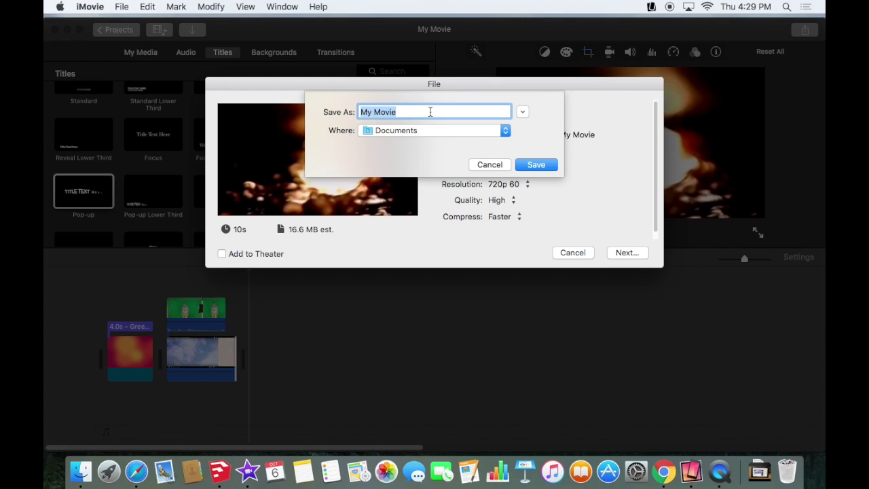
{"action": "type", "text": "Elman"}
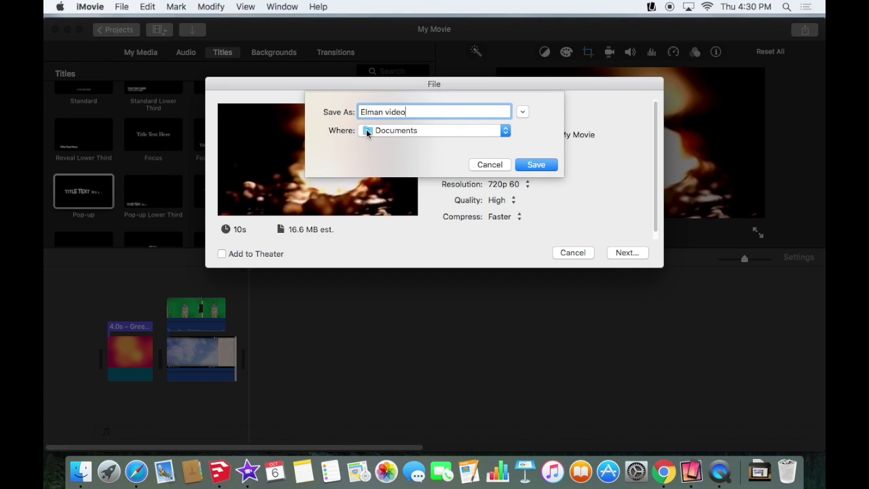
{"action": "left_click", "coordinate": [536, 165]}
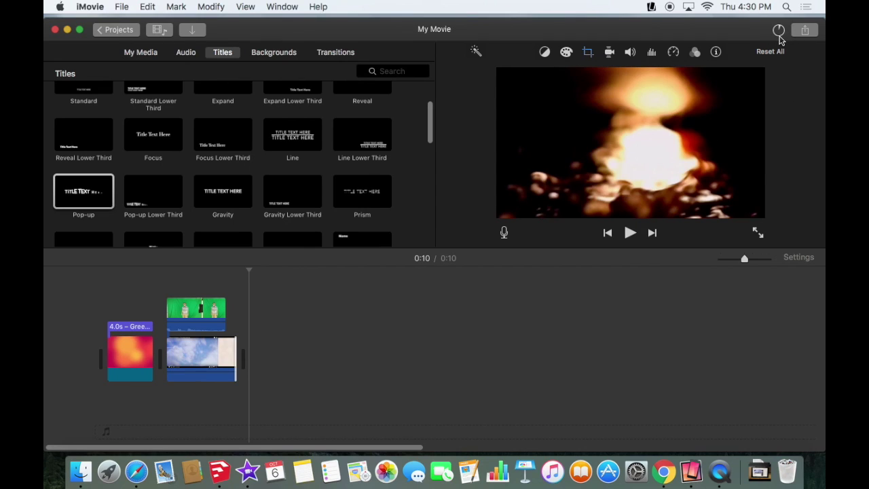
{"action": "left_click", "coordinate": [81, 472]}
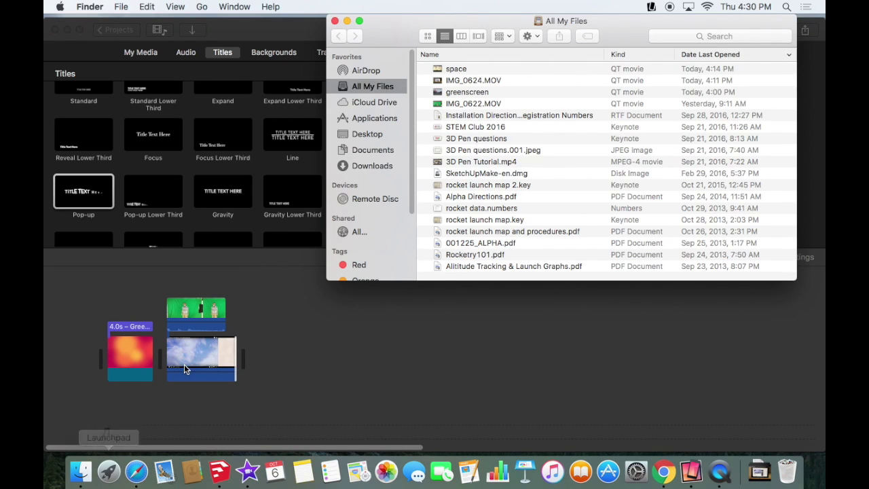
Show nearby AirDrop devices and open a second Finder window.
{"action": "left_click", "coordinate": [370, 71]}
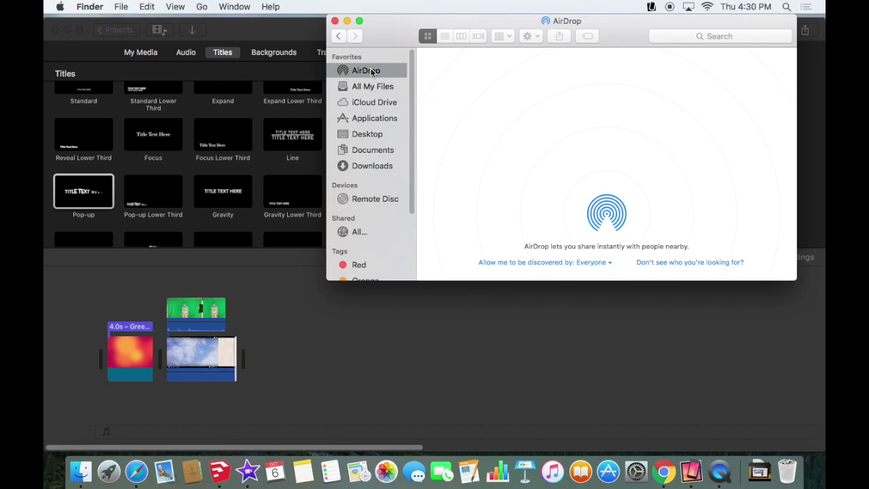
{"action": "left_click_drag", "start_coordinate": [383, 36], "coordinate": [414, 36]}
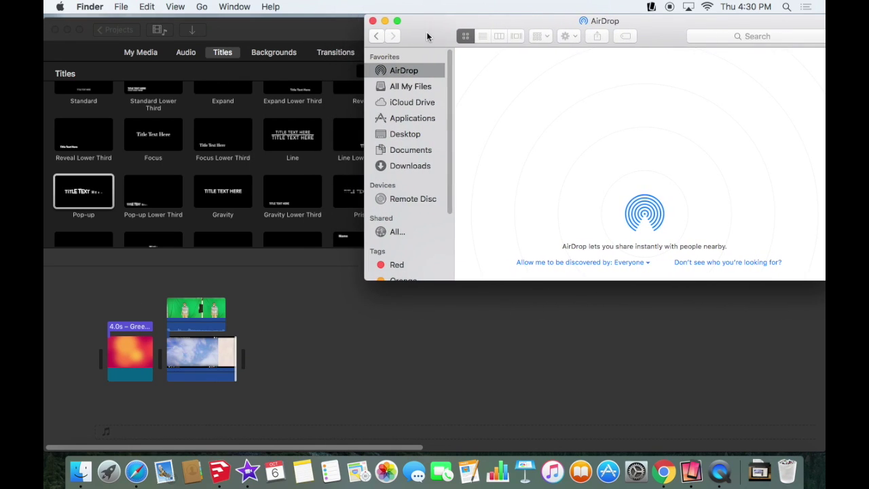
{"action": "left_click", "coordinate": [121, 6]}
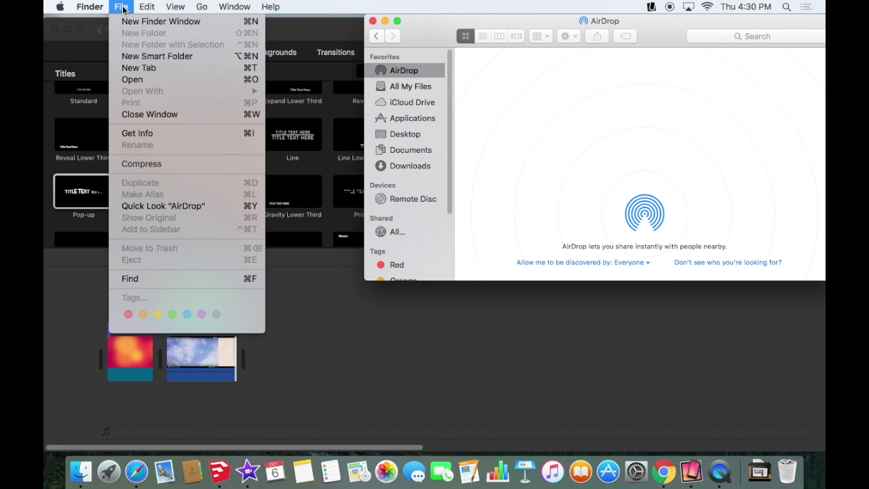
{"action": "left_click", "coordinate": [124, 25]}
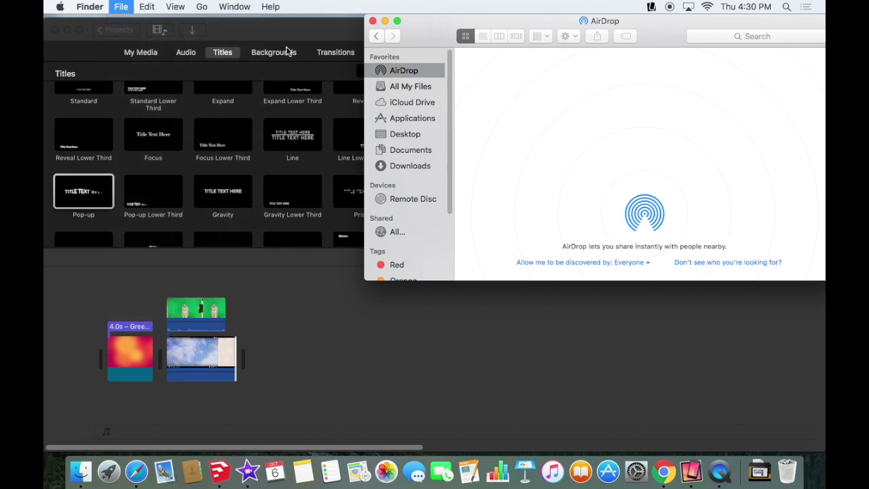
Place a Documents window beside AirDrop and send the exported movie to the nearby device.
{"action": "left_click_drag", "start_coordinate": [383, 32], "coordinate": [182, 38]}
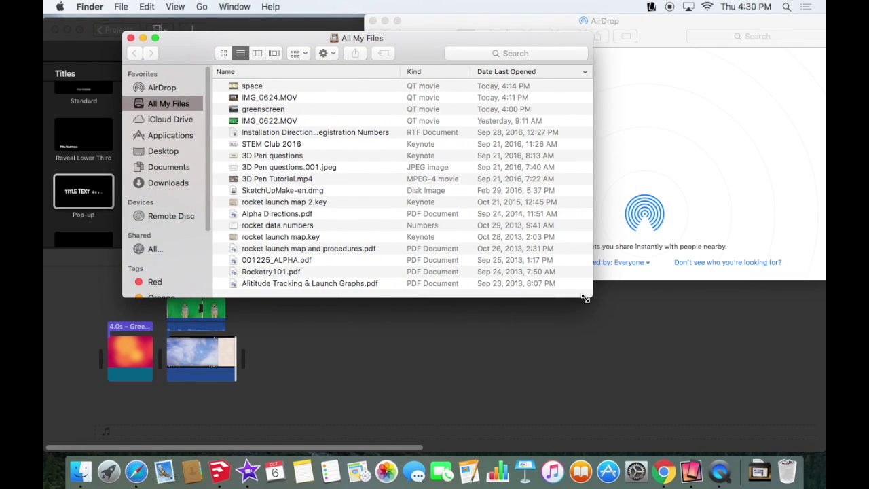
{"action": "left_click_drag", "start_coordinate": [585, 299], "coordinate": [402, 292]}
{"action": "left_click_drag", "start_coordinate": [184, 48], "coordinate": [145, 43]}
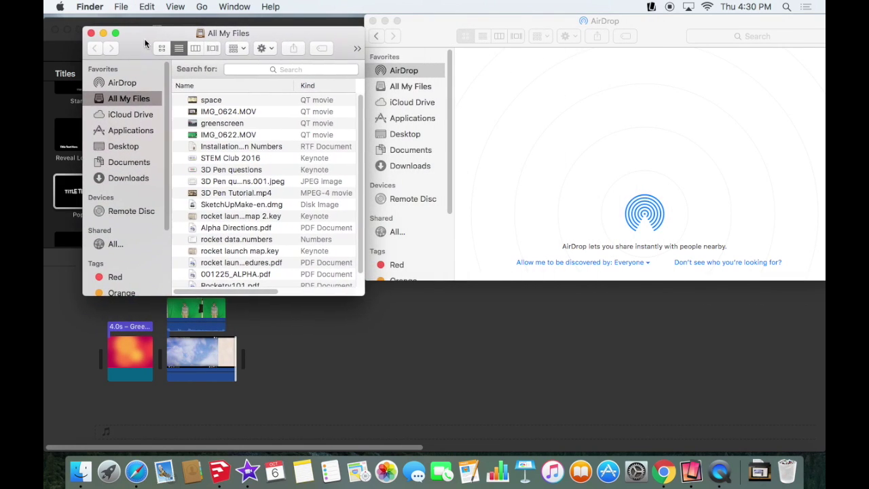
{"action": "left_click", "coordinate": [119, 163]}
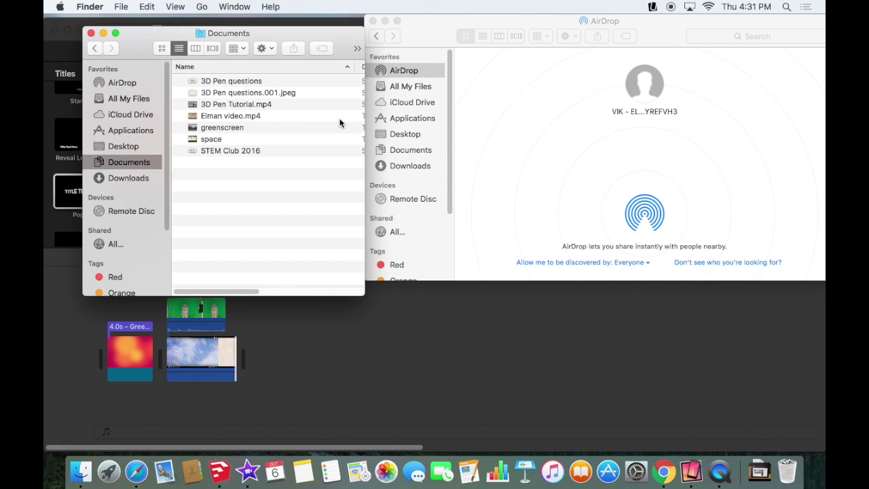
{"action": "left_click", "coordinate": [412, 36]}
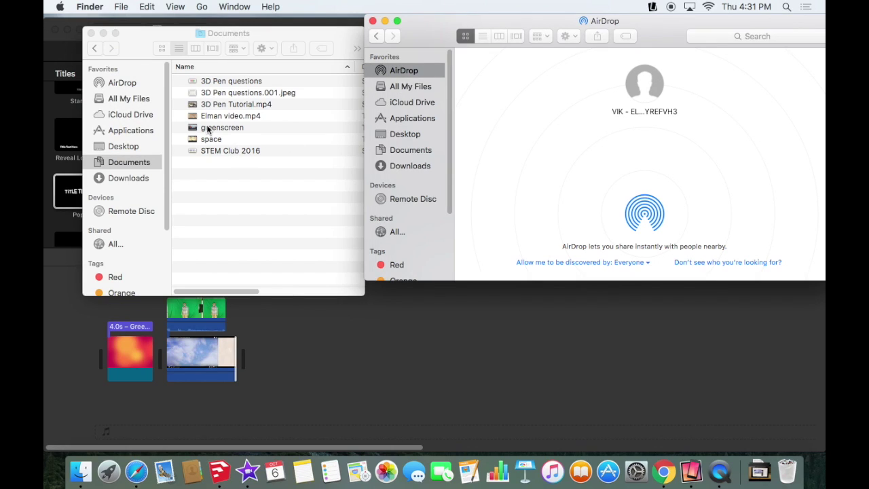